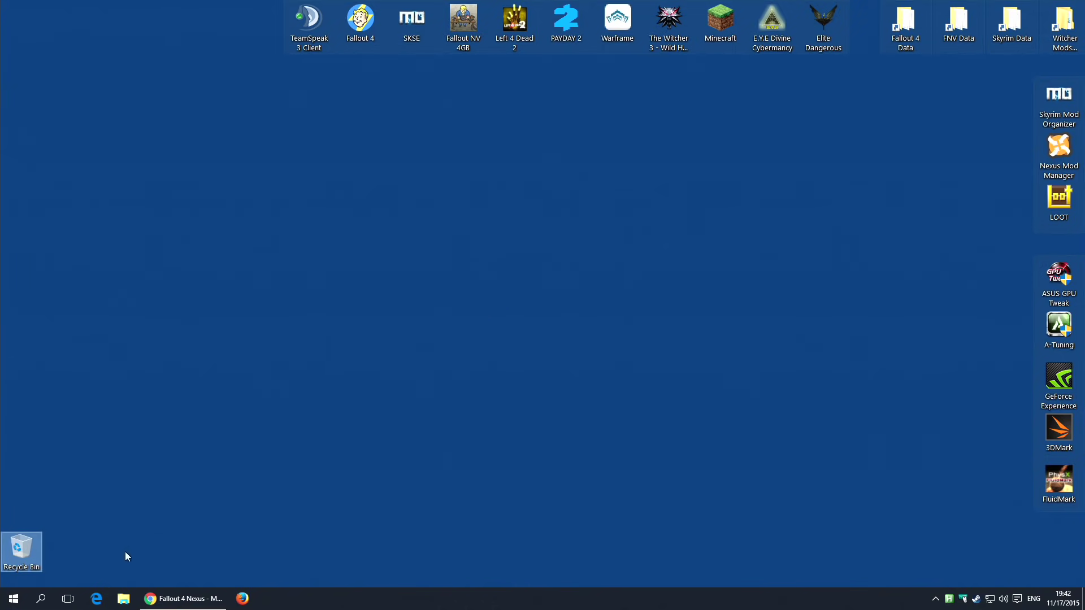
Step: Open the Documents\My Games\Fallout4 folder and locate the Fallout4.ini and Fallout4Prefs.ini files
left_click(15, 600)
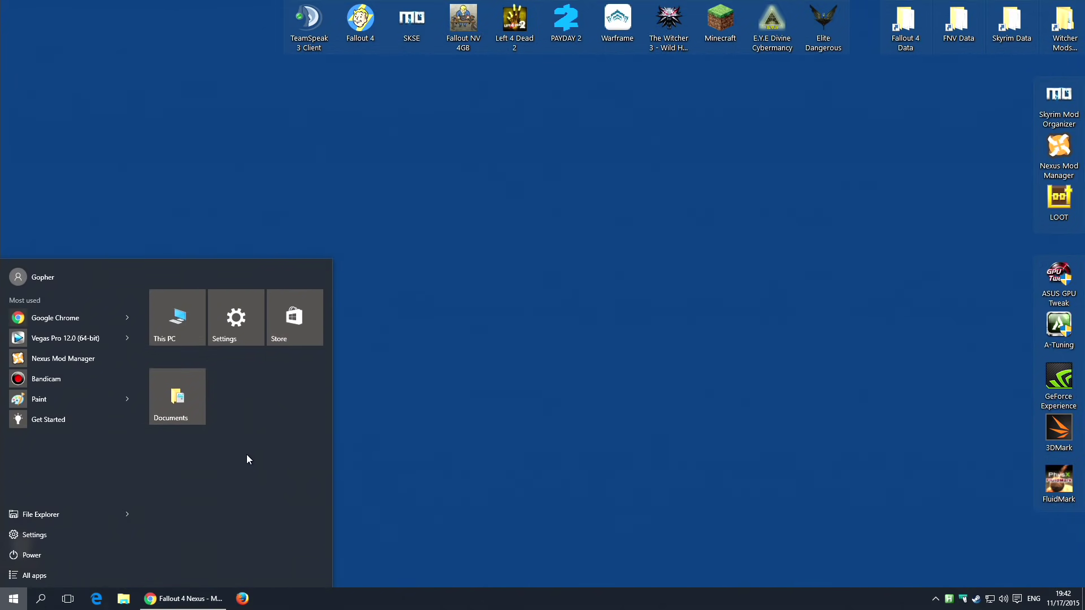
left_click(179, 402)
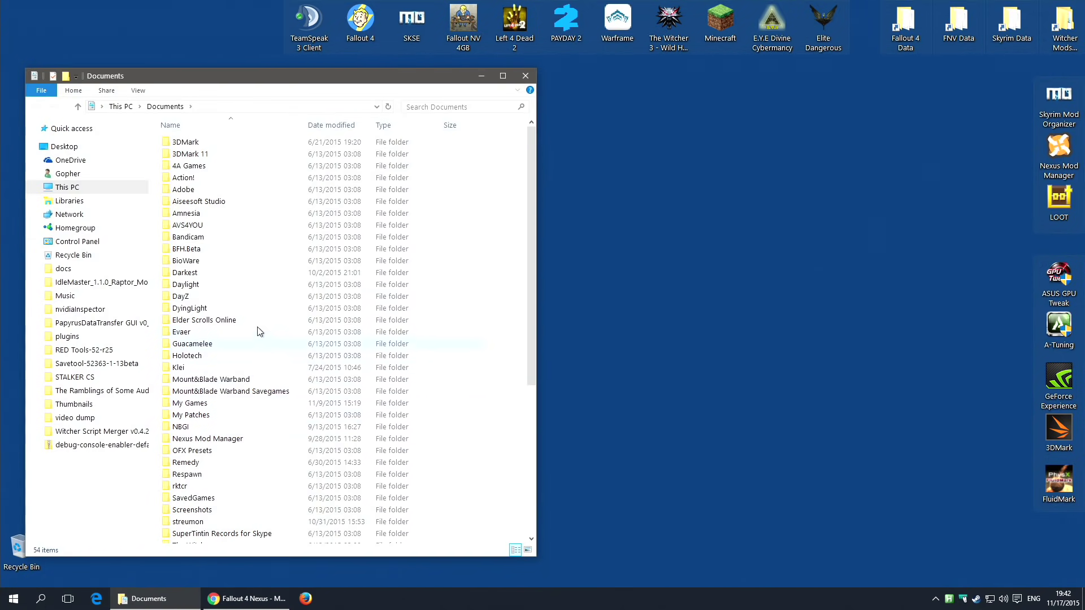
double_click(199, 404)
double_click(186, 237)
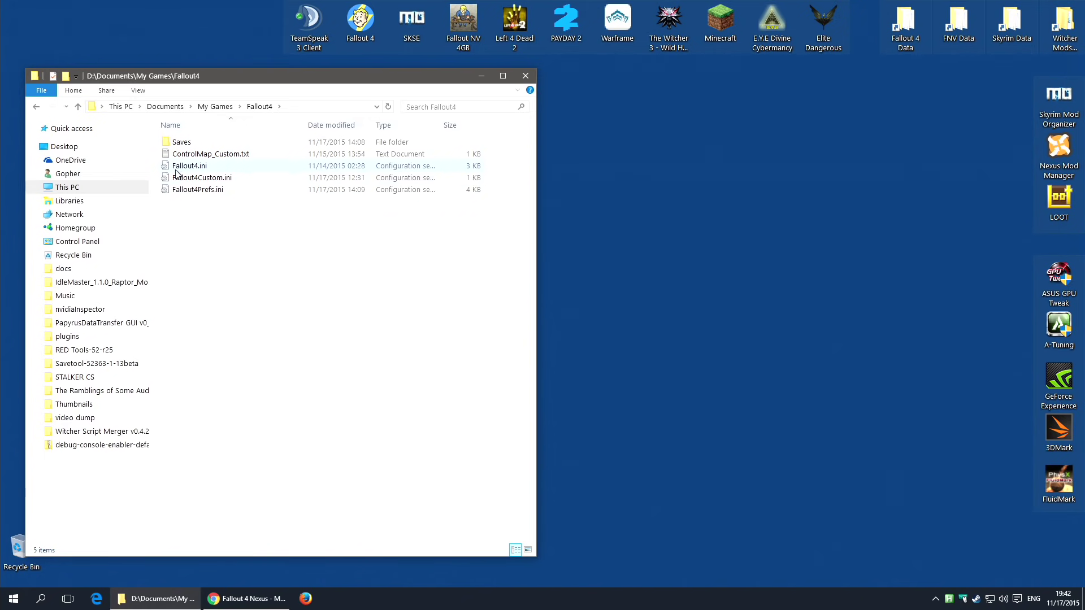
left_click(219, 168)
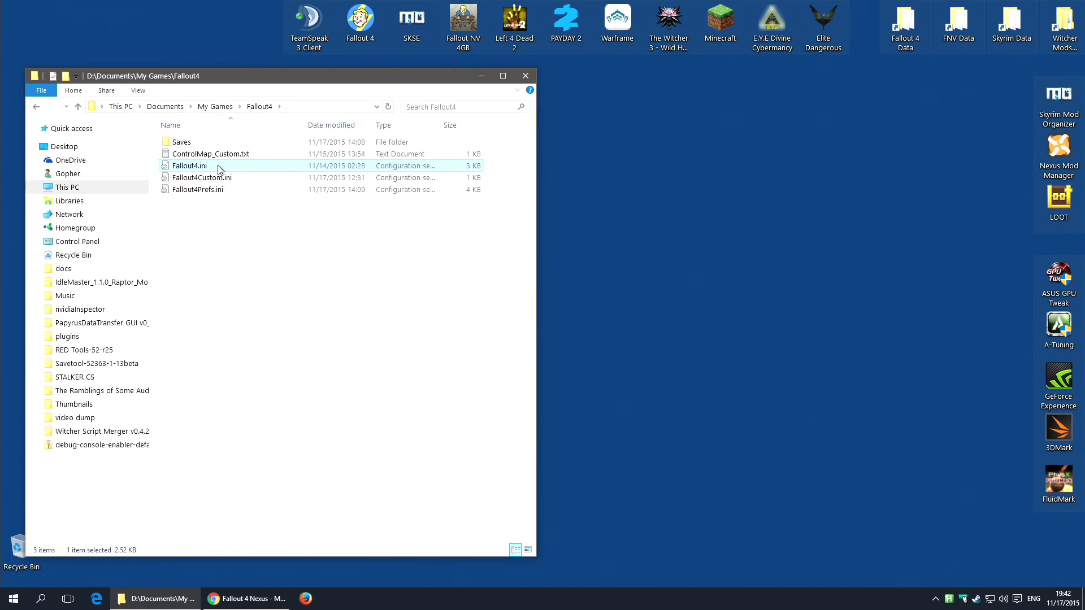
left_click(221, 191)
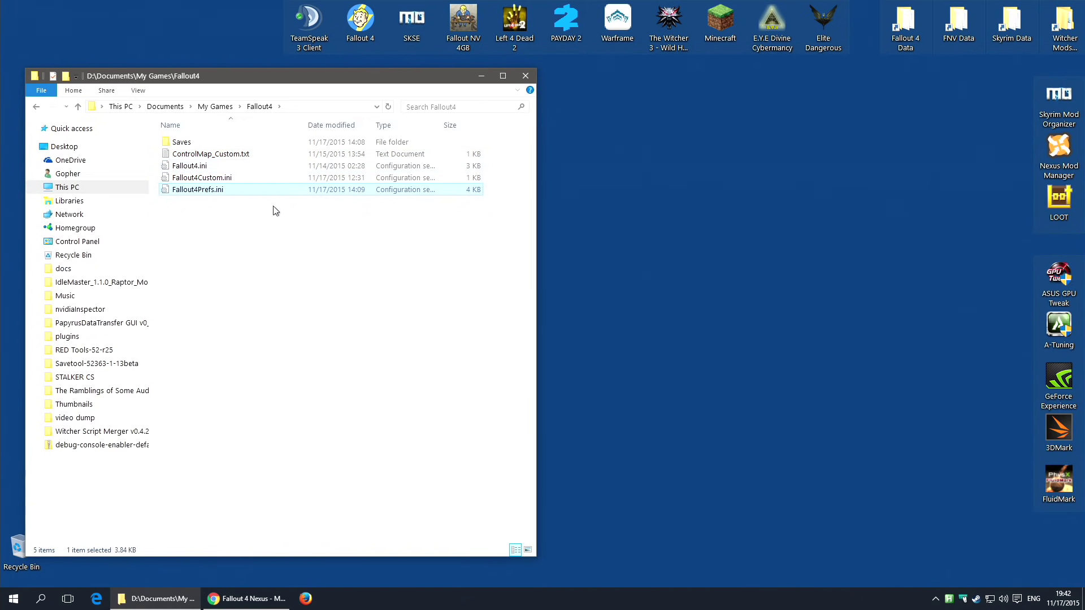
left_click(303, 237)
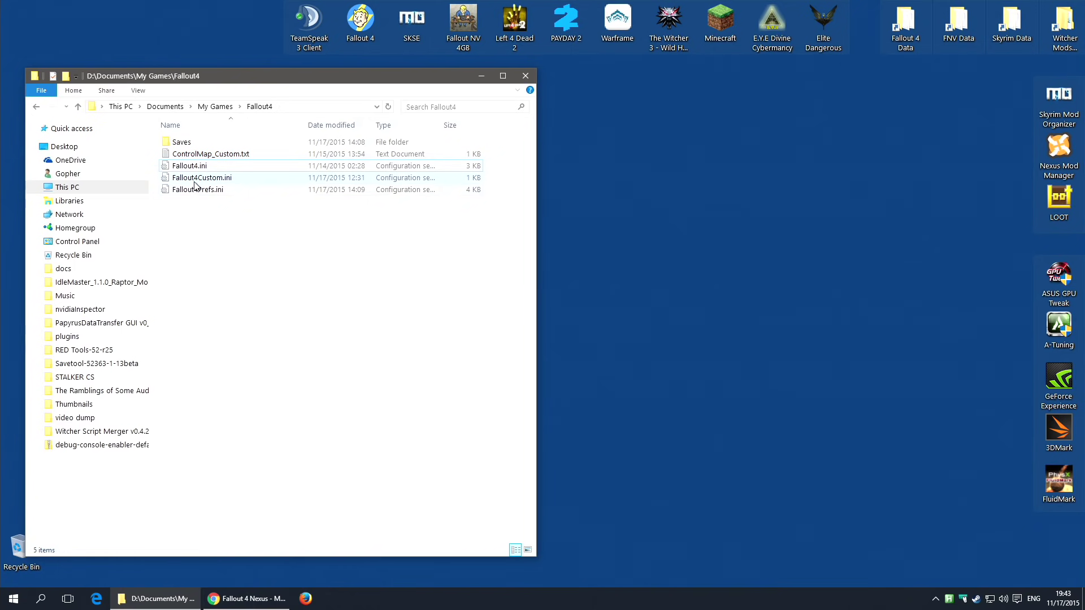
Step: Open Fallout4Prefs.ini in Notepad++ and check the bEnableFileSelection=1 line under the [Launcher] section at the end of the file
right_click(219, 196)
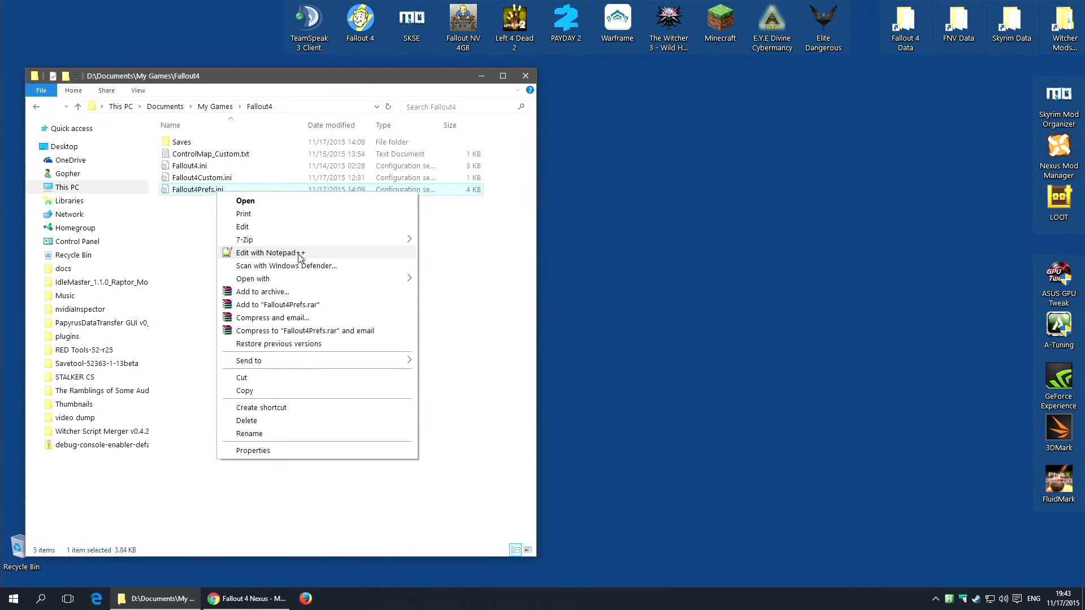
left_click(300, 257)
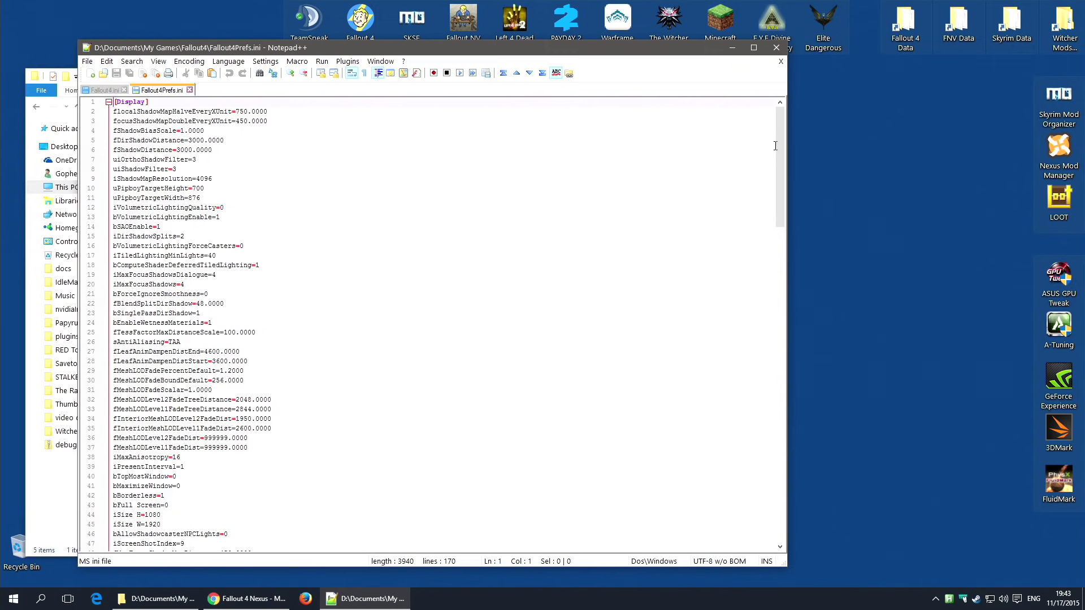
left_click_drag(782, 135, 763, 500)
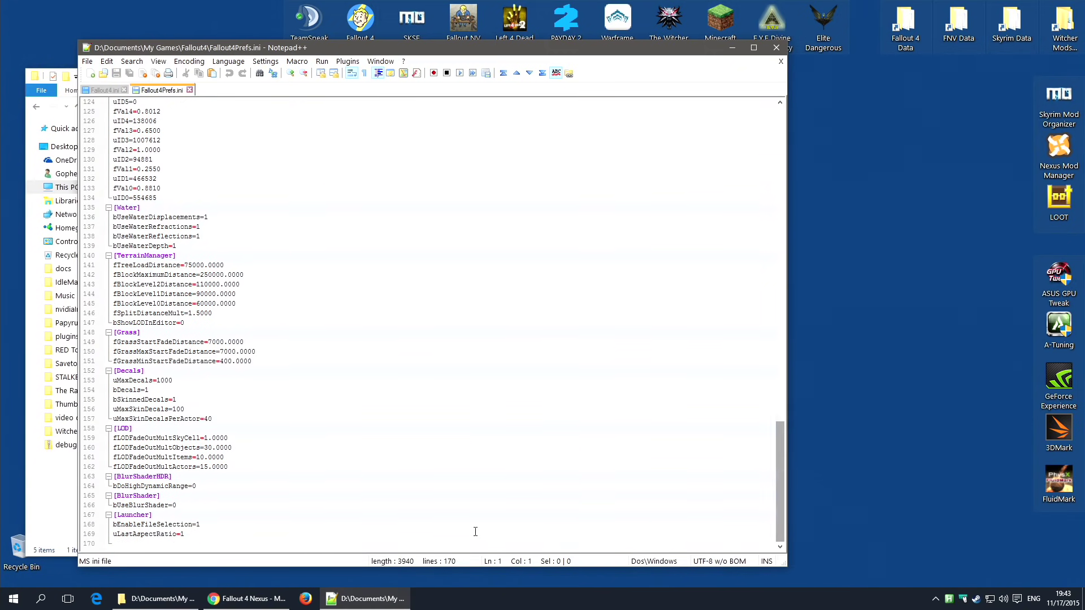
left_click_drag(153, 515, 114, 515)
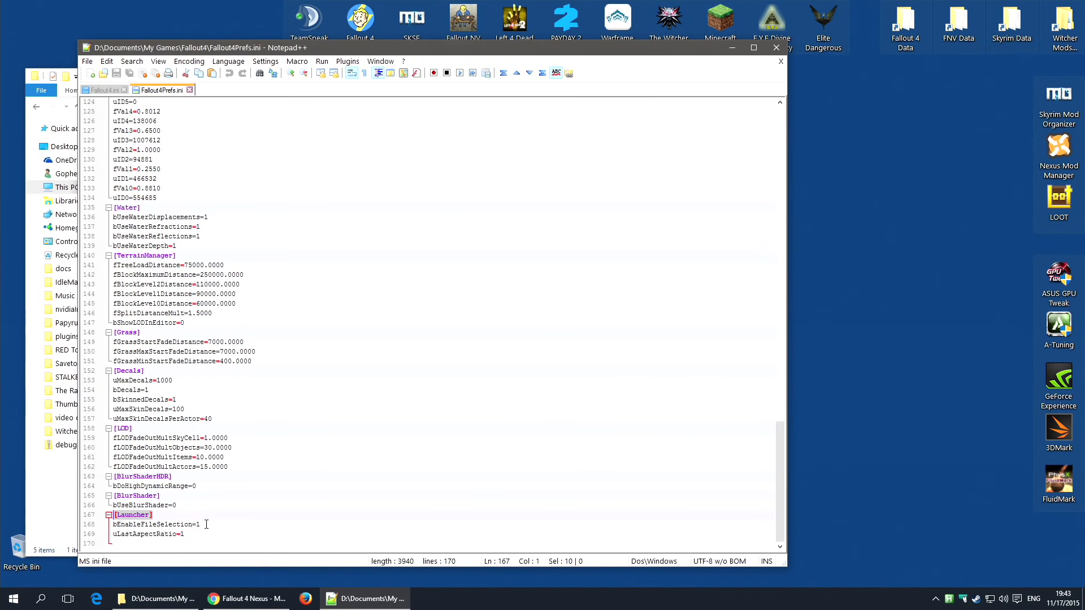
left_click_drag(200, 524, 113, 524)
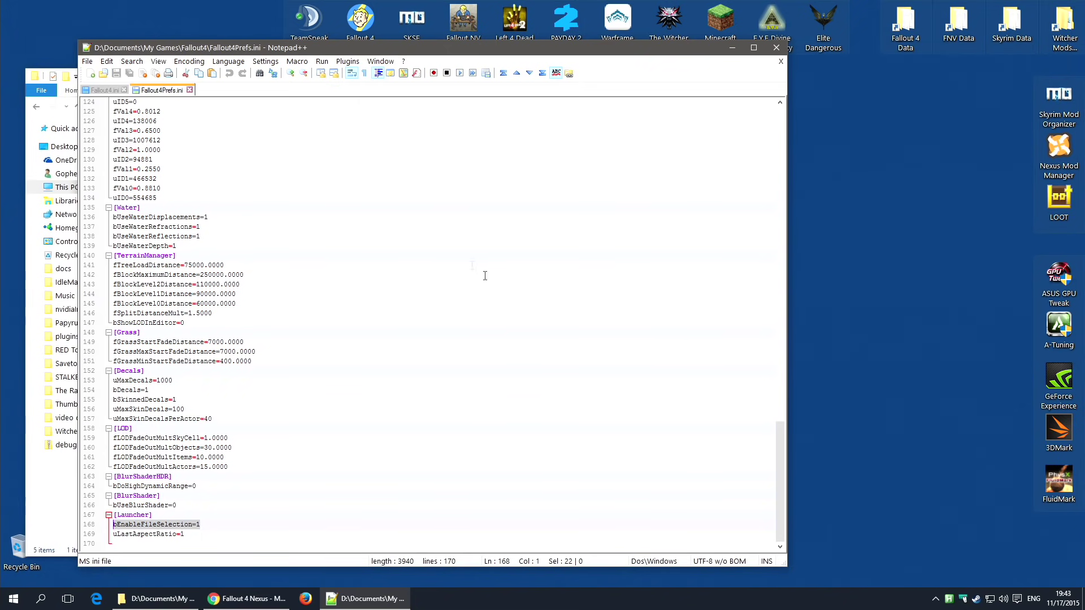
left_click(88, 61)
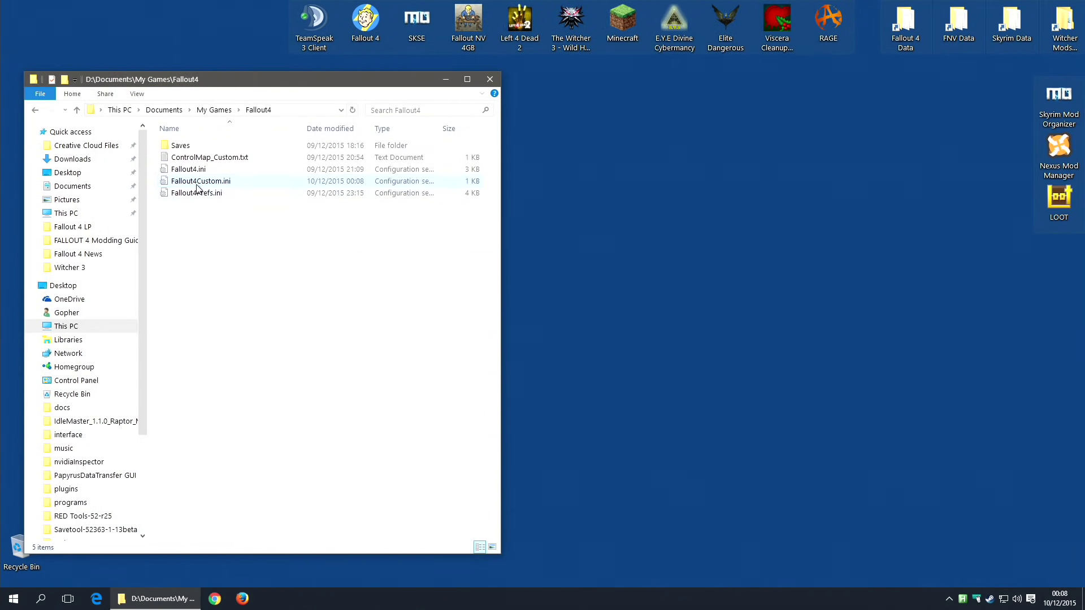
Step: Open Fallout4Custom.ini in Notepad++ and add an [Archive] section containing bInvalidateOlderFiles=1 and sResourceDataDirsFinal= below the [Display] section
right_click(239, 187)
right_click(196, 181)
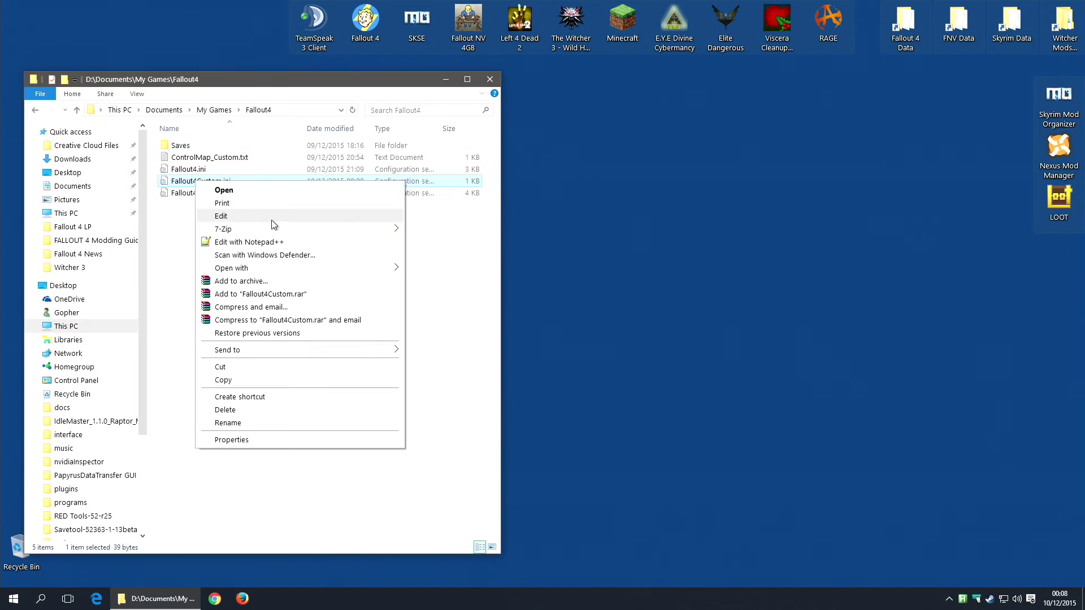
left_click(259, 242)
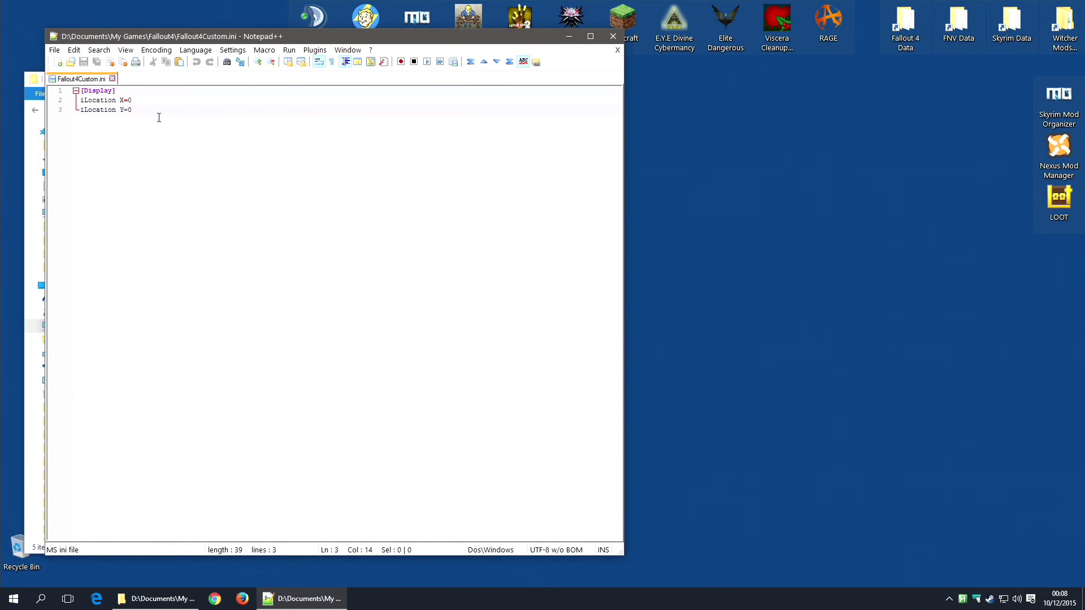
key("Return")
key("Return")
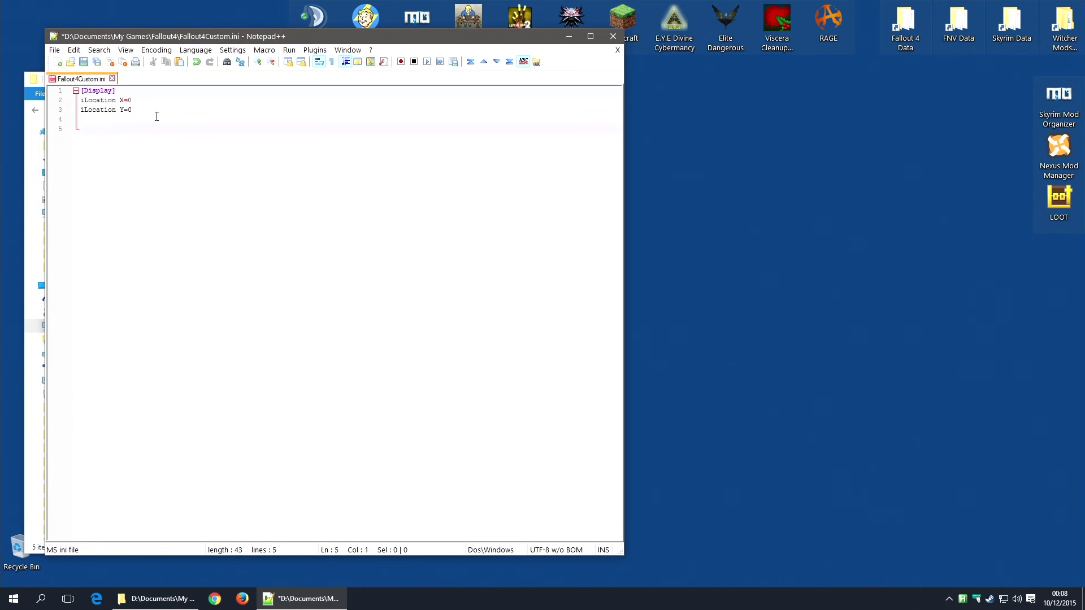
type("[Archive] bInvalidateOlderFiles=1 sResourceDataDirsFinal=")
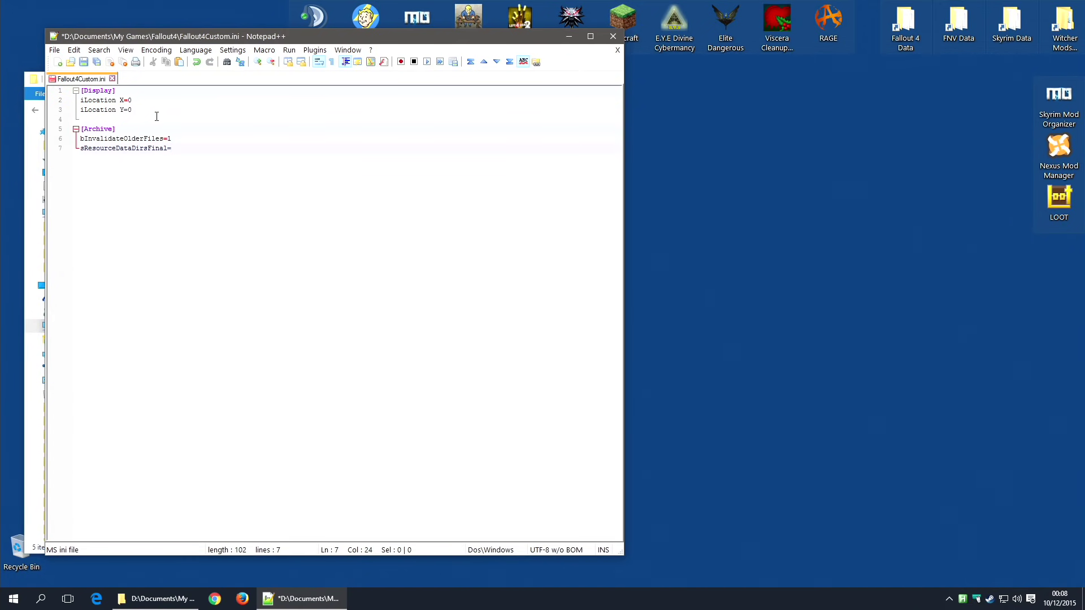
Step: Review the added [Archive] lines, save Fallout4Custom.ini and close the editor
left_click_drag(122, 129, 80, 129)
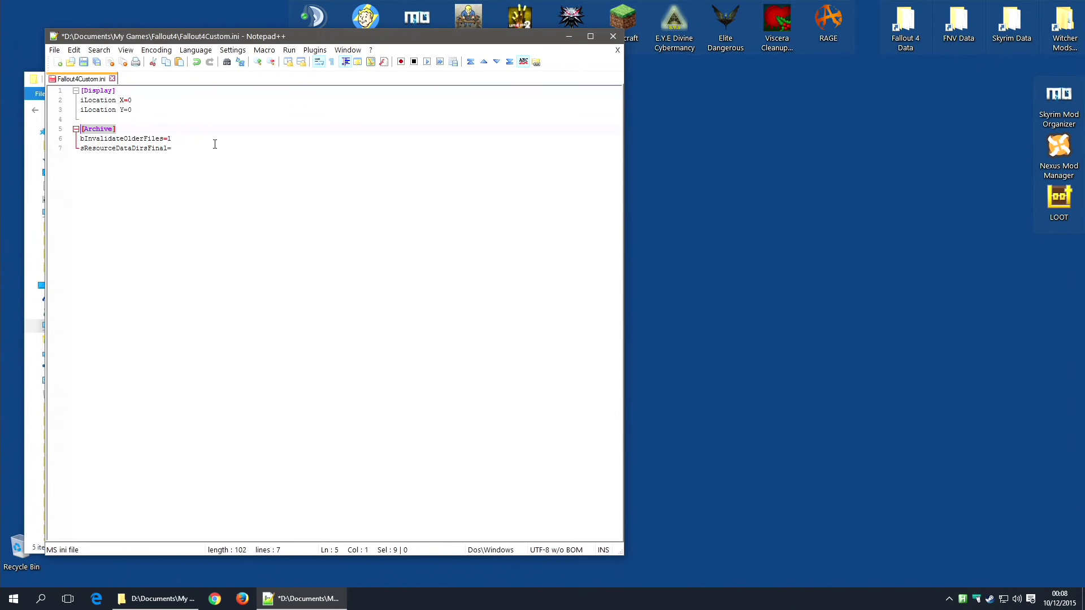
left_click(129, 147)
left_click_drag(176, 148, 67, 133)
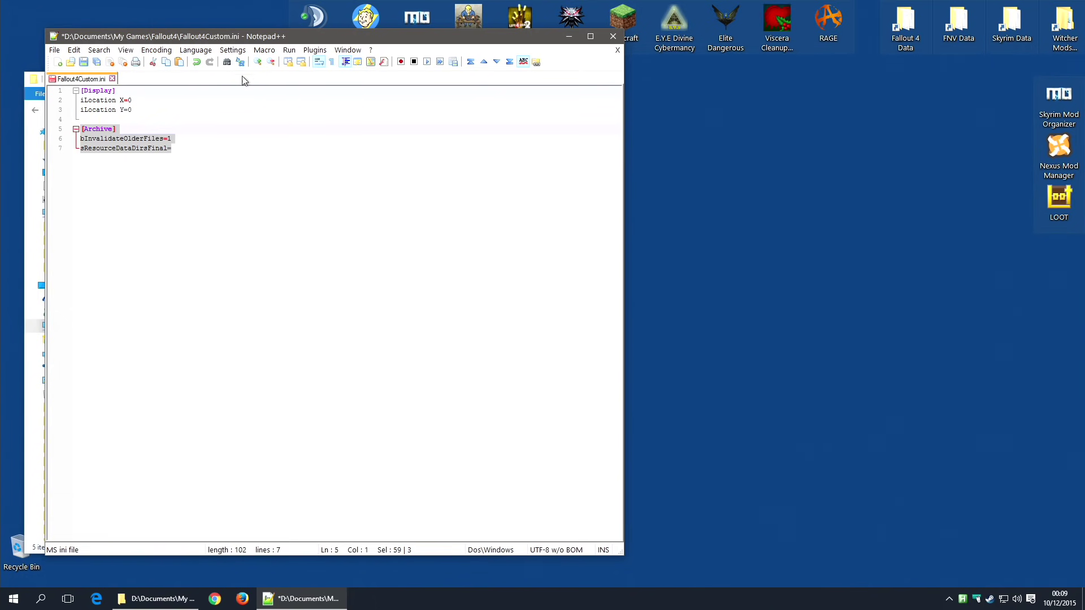
left_click(148, 118)
left_click(55, 51)
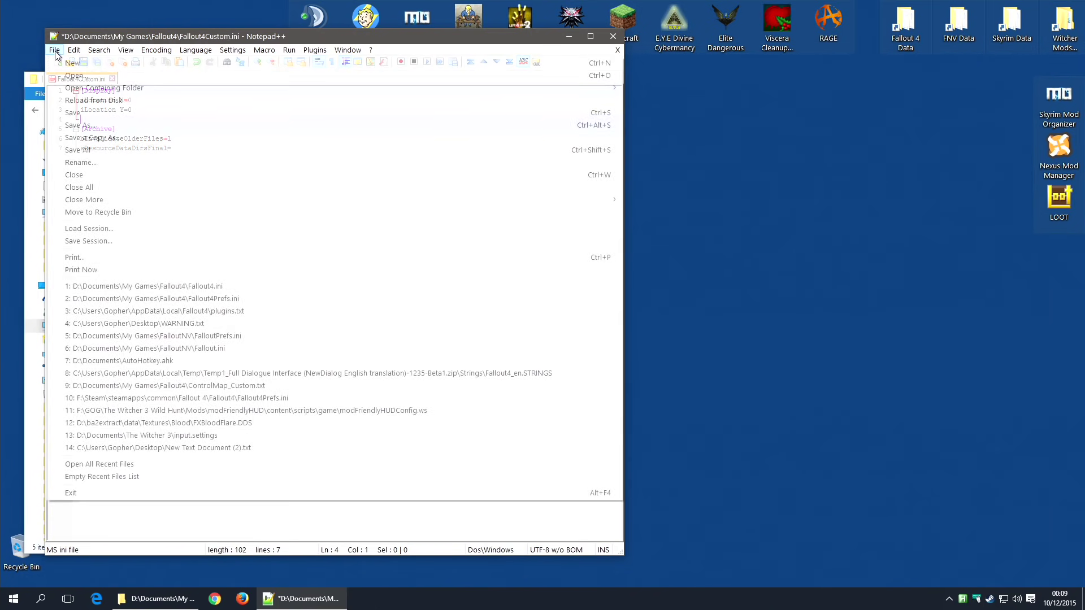
left_click(93, 113)
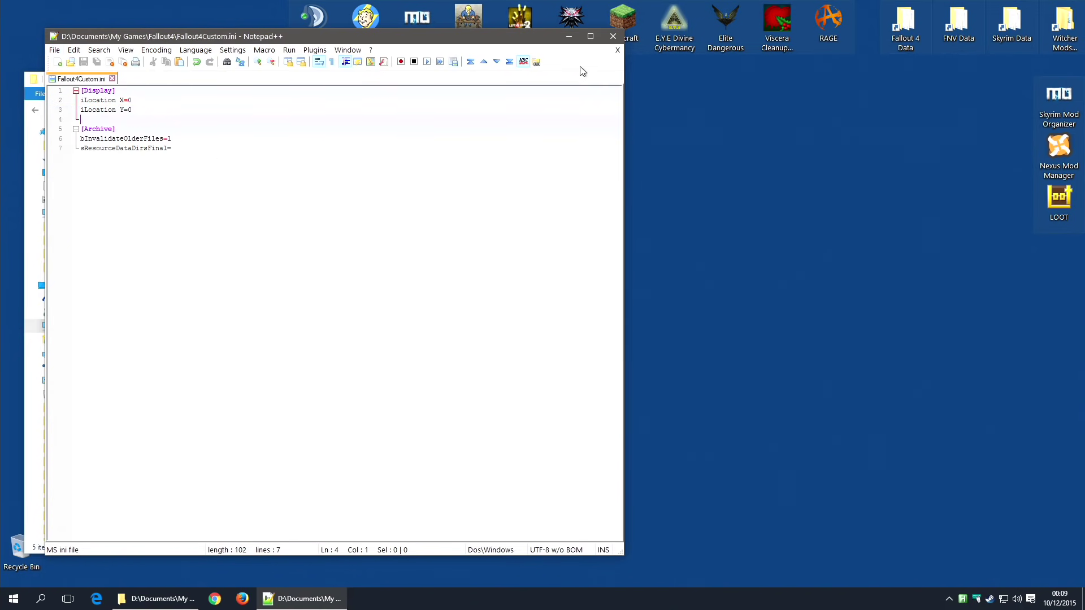
left_click(613, 36)
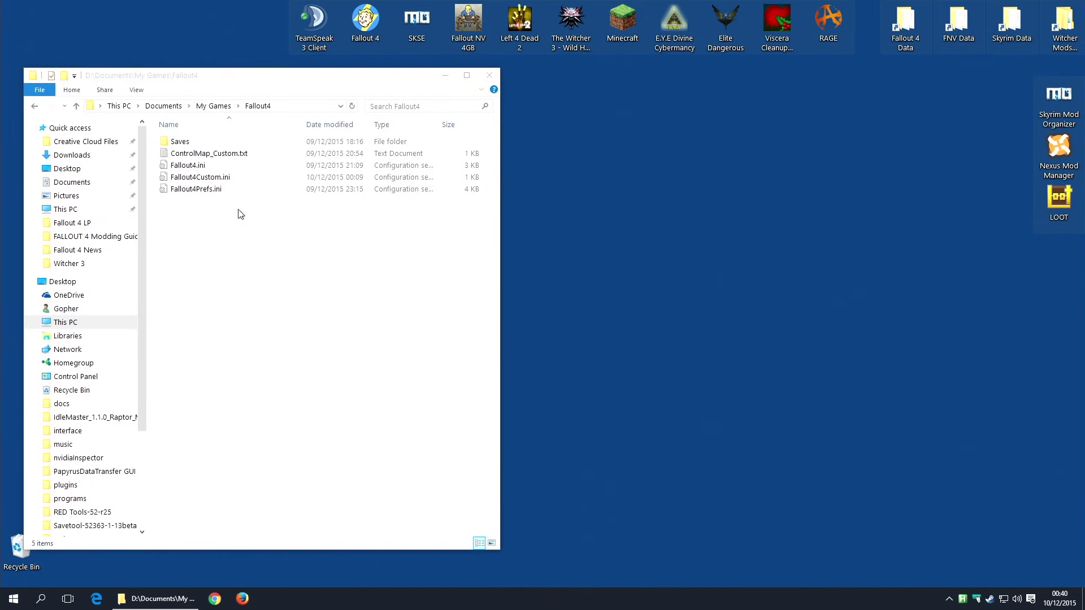
Step: Make sure the Read-only attribute is cleared in the file properties of Fallout4Custom.ini and confirm the properties
right_click(214, 180)
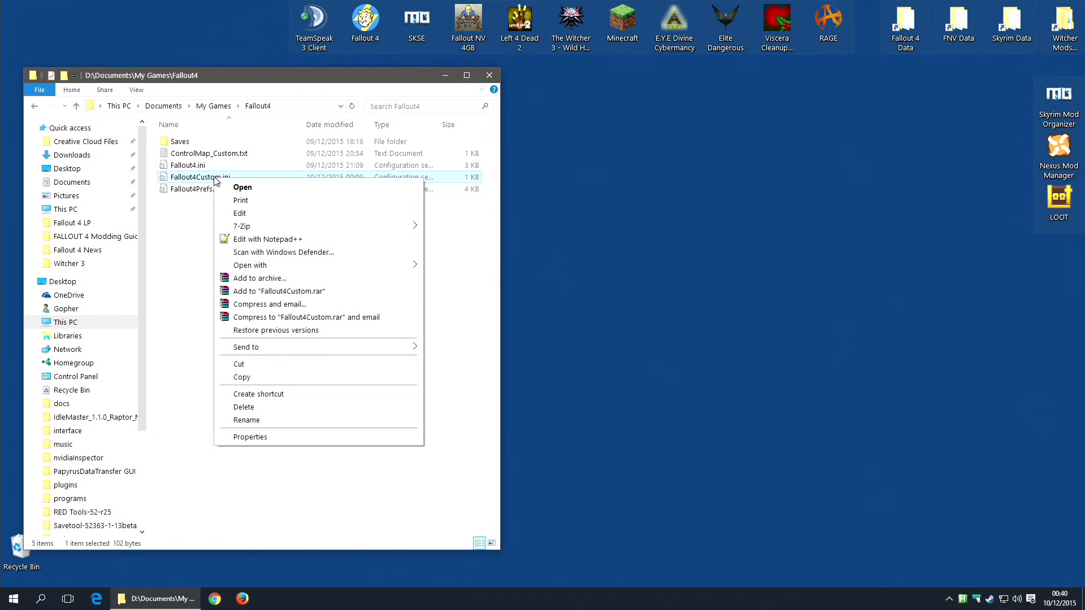
left_click(288, 440)
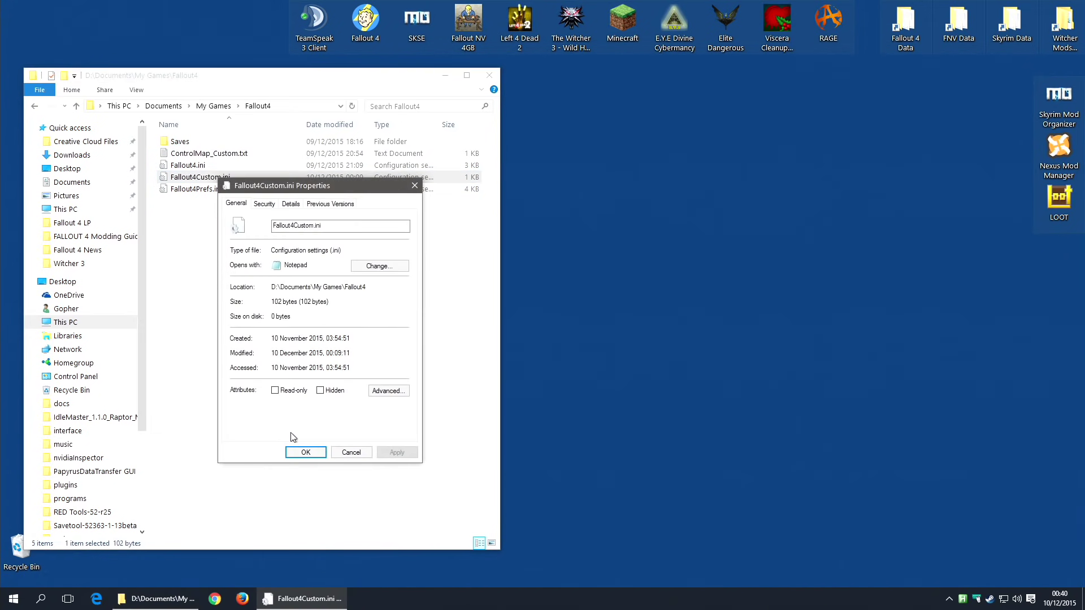
left_click(276, 392)
left_click(275, 391)
left_click(395, 453)
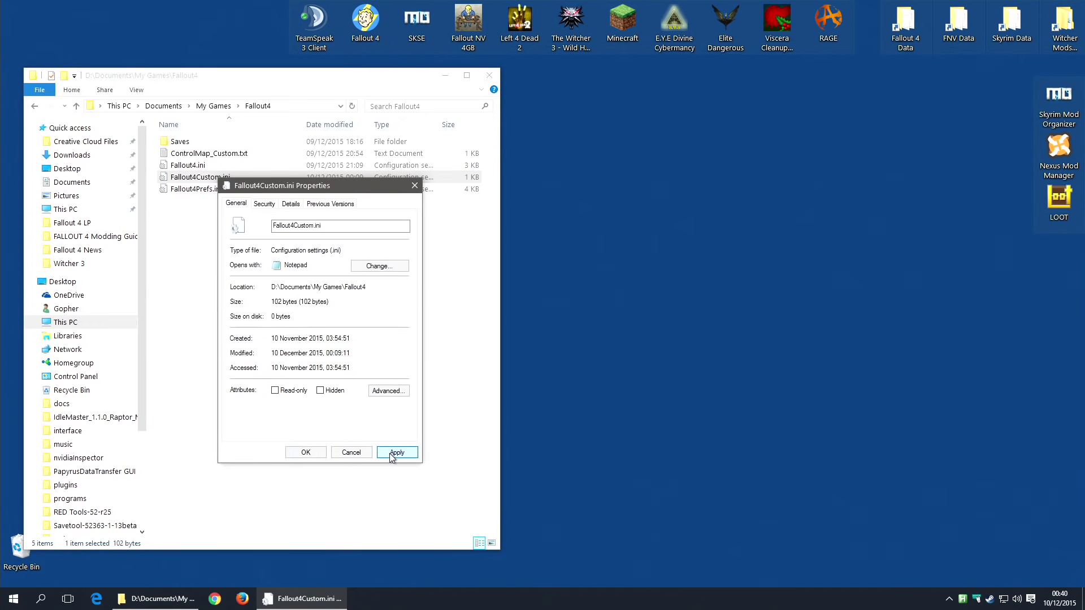
left_click(306, 453)
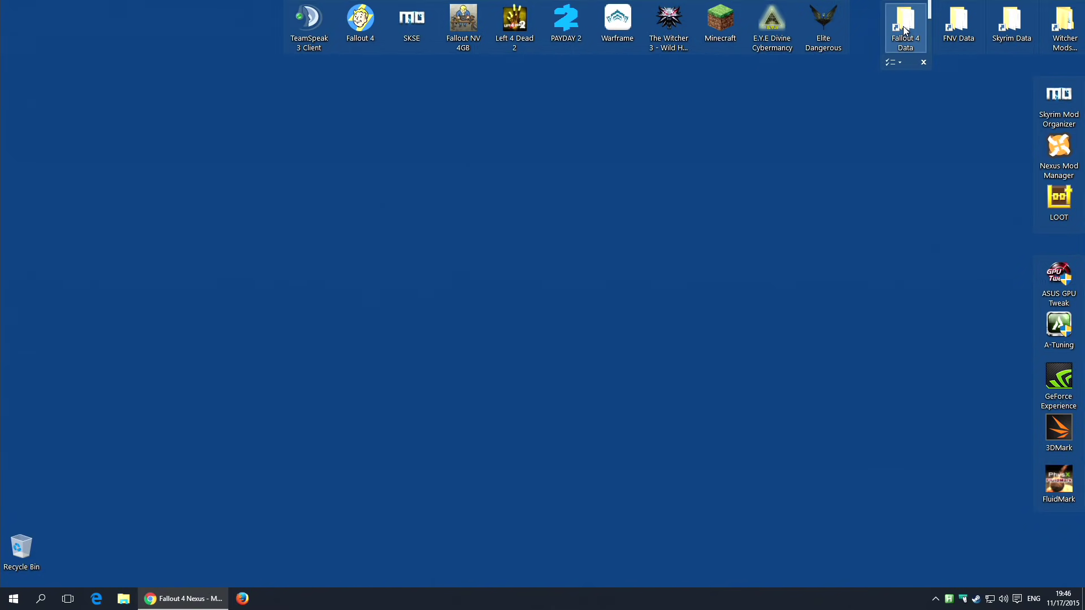
Step: Open the Fallout 4 Data folder from its desktop shortcut and shift its window slightly
left_click(904, 28)
double_click(905, 28)
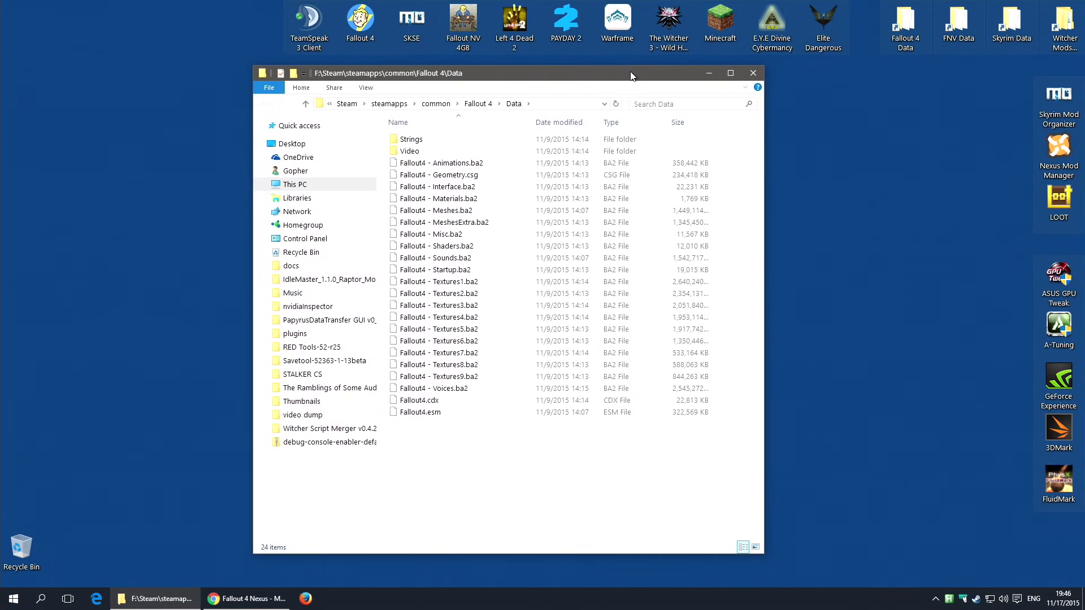
left_click_drag(632, 76, 657, 75)
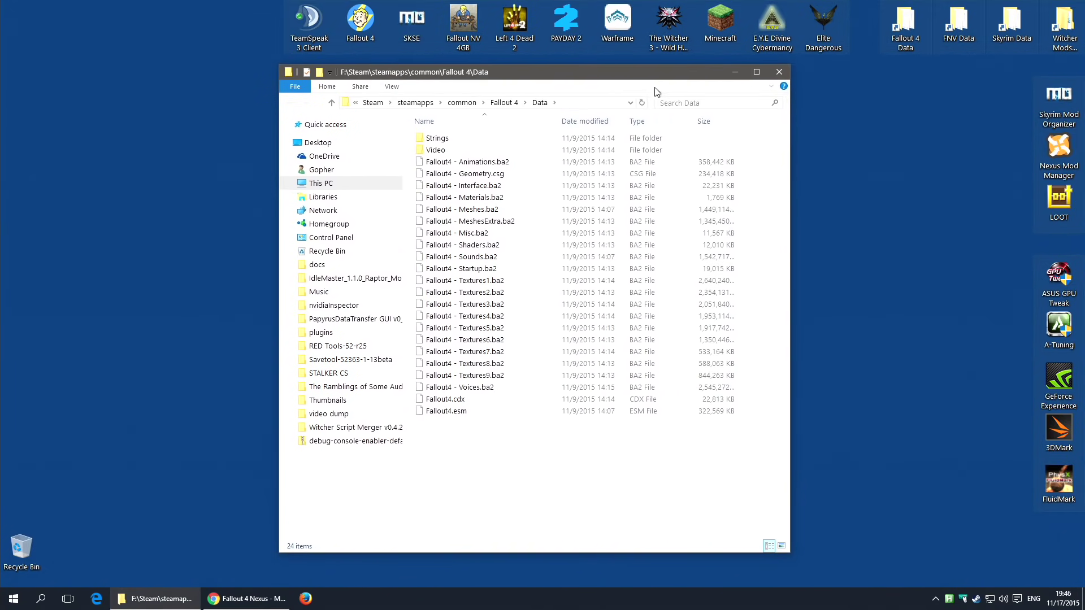
Step: Look at the Steam folder and the root of the C: drive, and return to the This PC overview
left_click(373, 105)
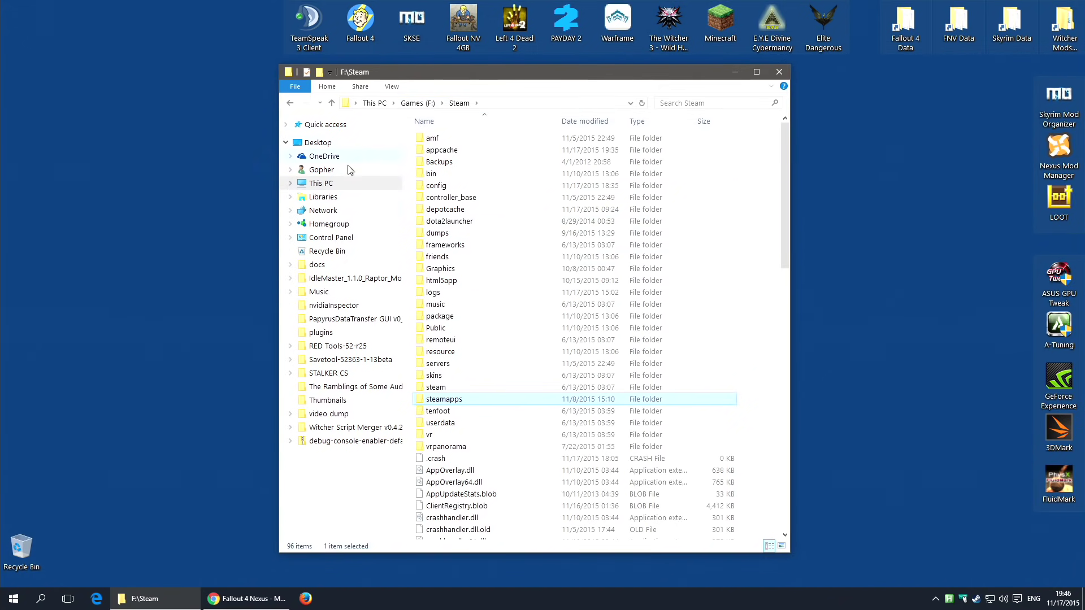
left_click(312, 184)
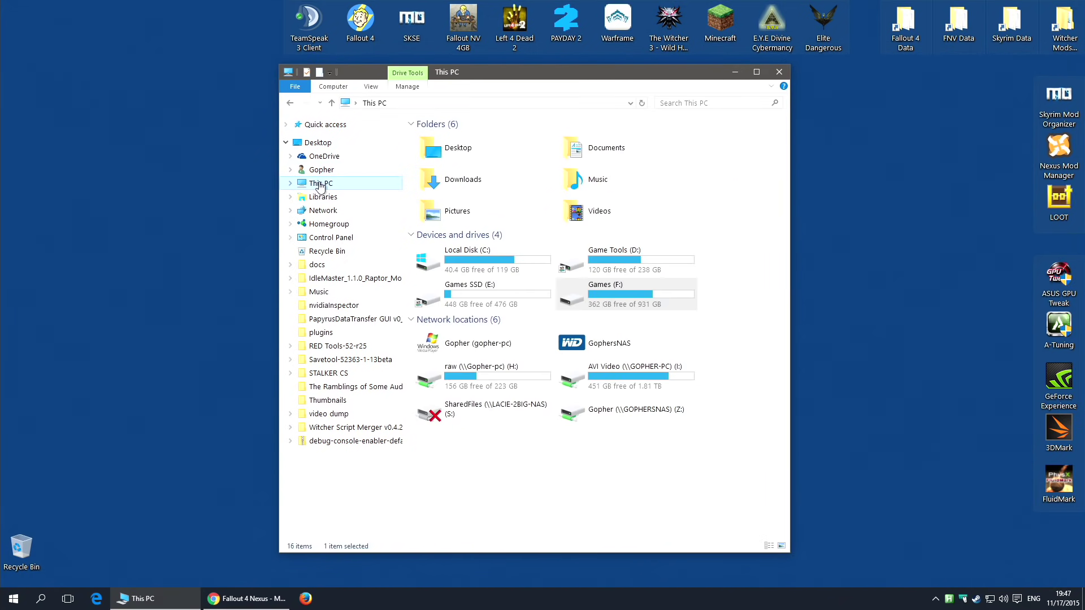
double_click(490, 259)
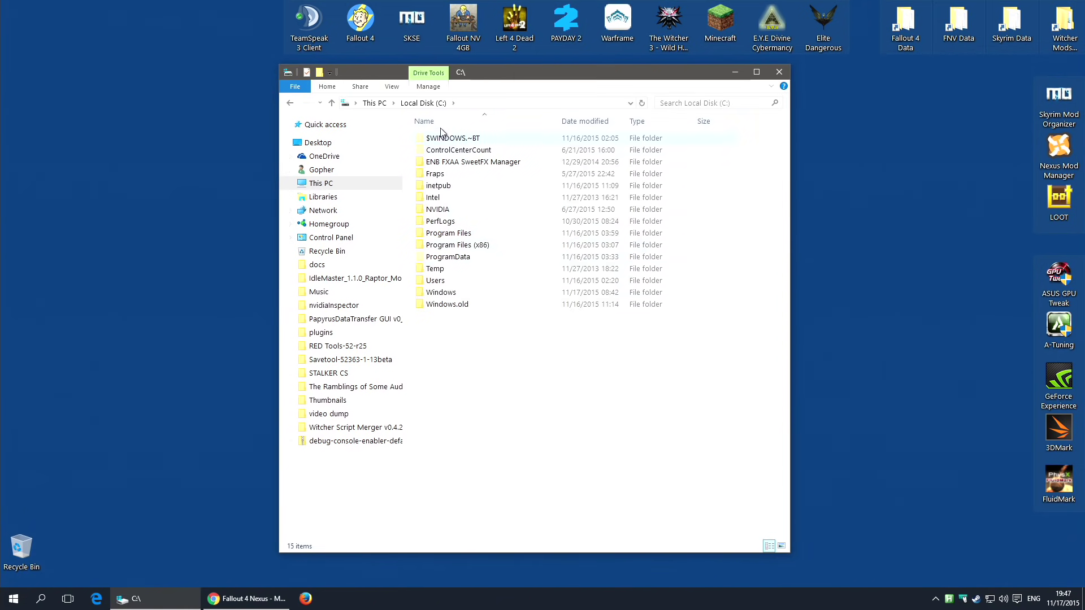
left_click(374, 103)
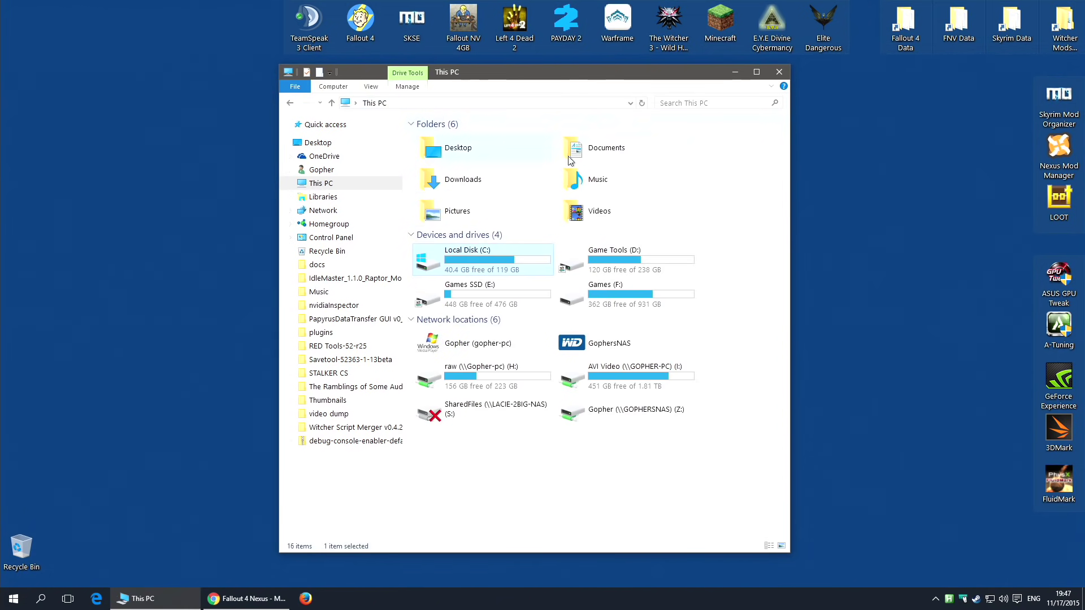
Step: Open the game's install folder at F:\Steam\steamapps\common\Fallout 4
double_click(619, 289)
double_click(437, 174)
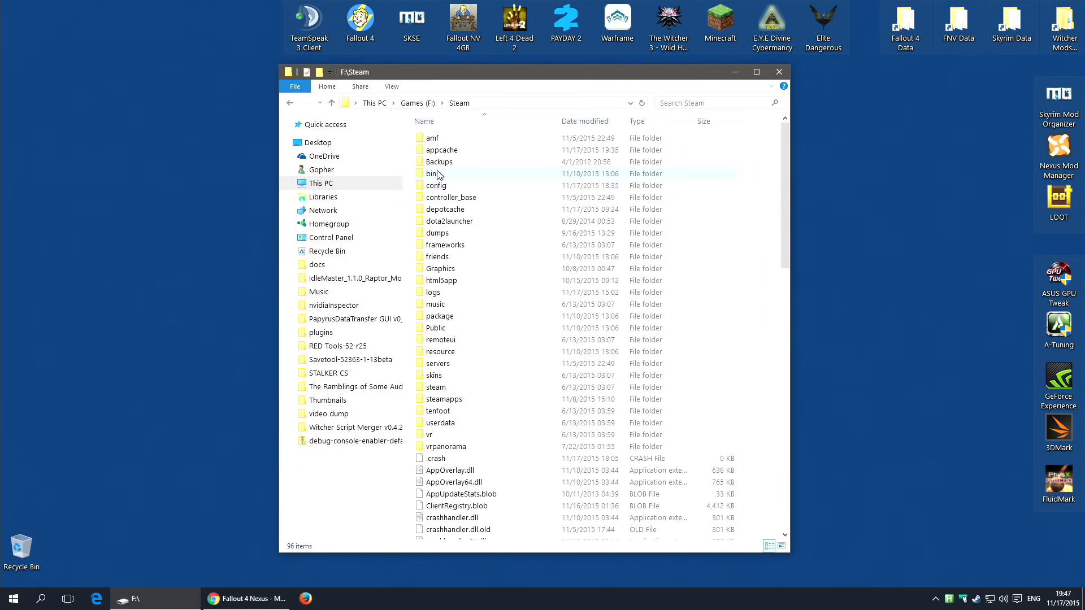
double_click(446, 400)
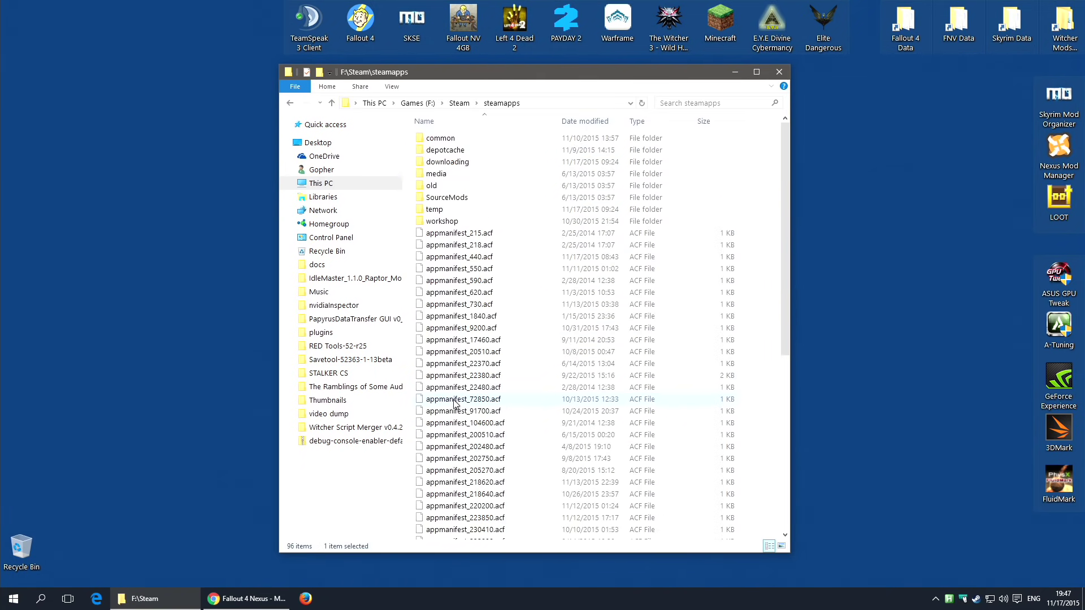
double_click(446, 138)
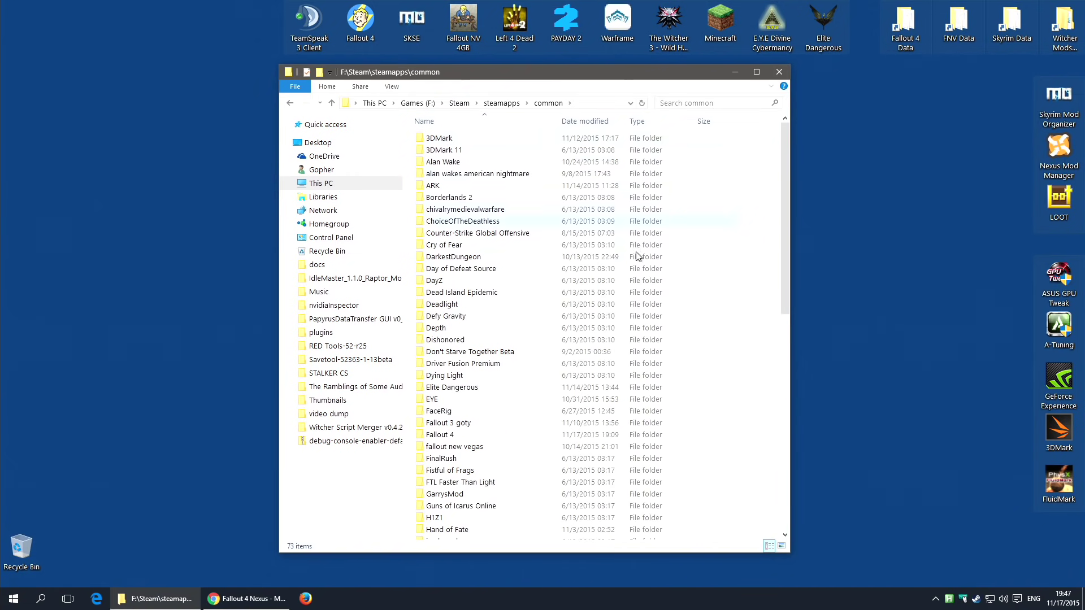
scroll(454, 407, "down", 2)
double_click(440, 368)
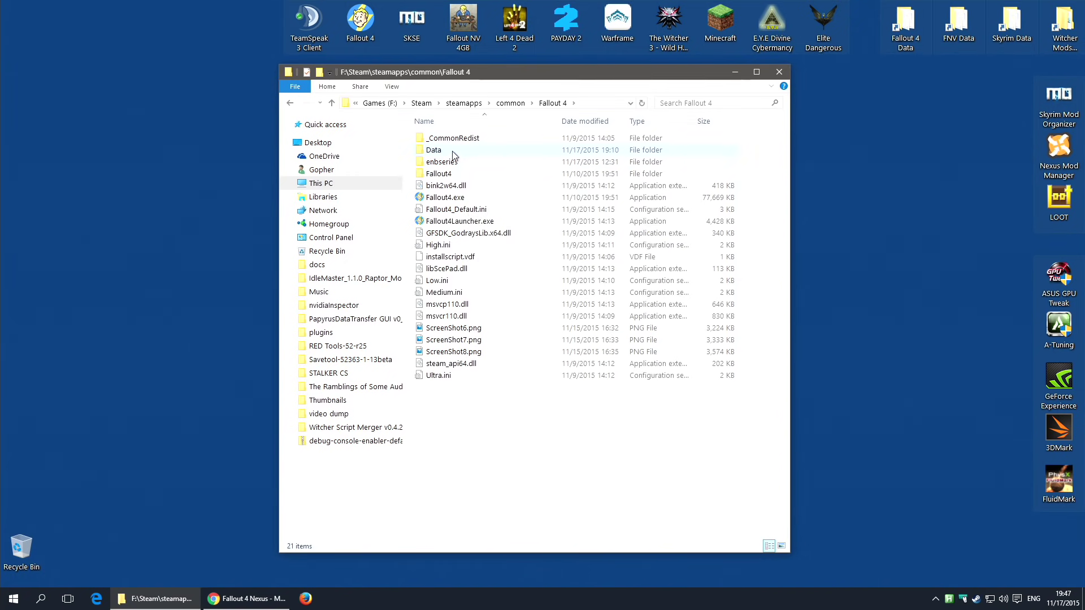
Step: Open the Data folder inside the Fallout 4 install folder and shift its window aside
mouse_move(463, 153)
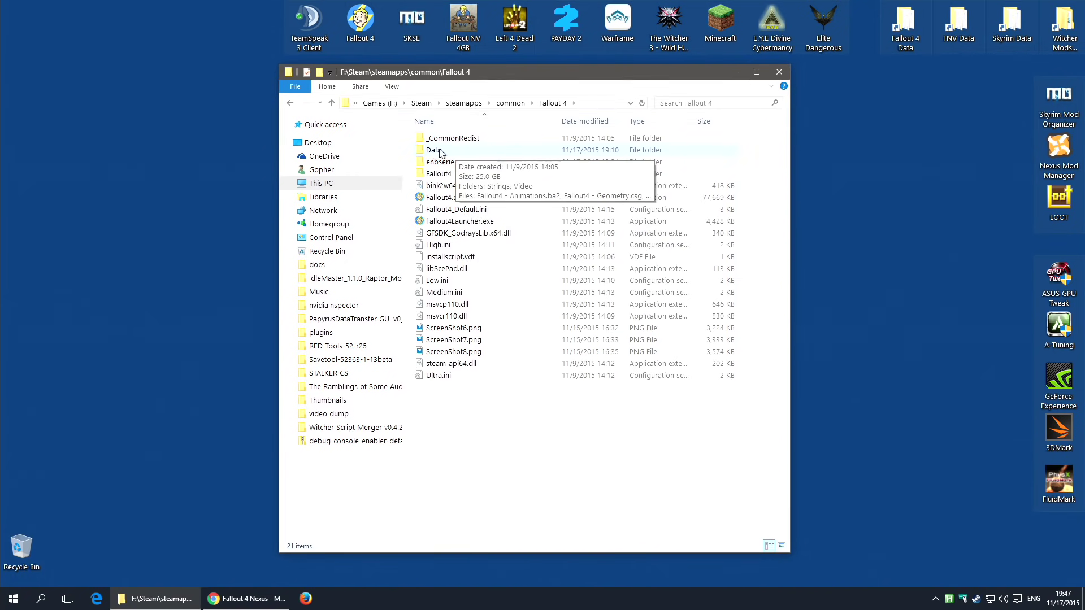
double_click(447, 153)
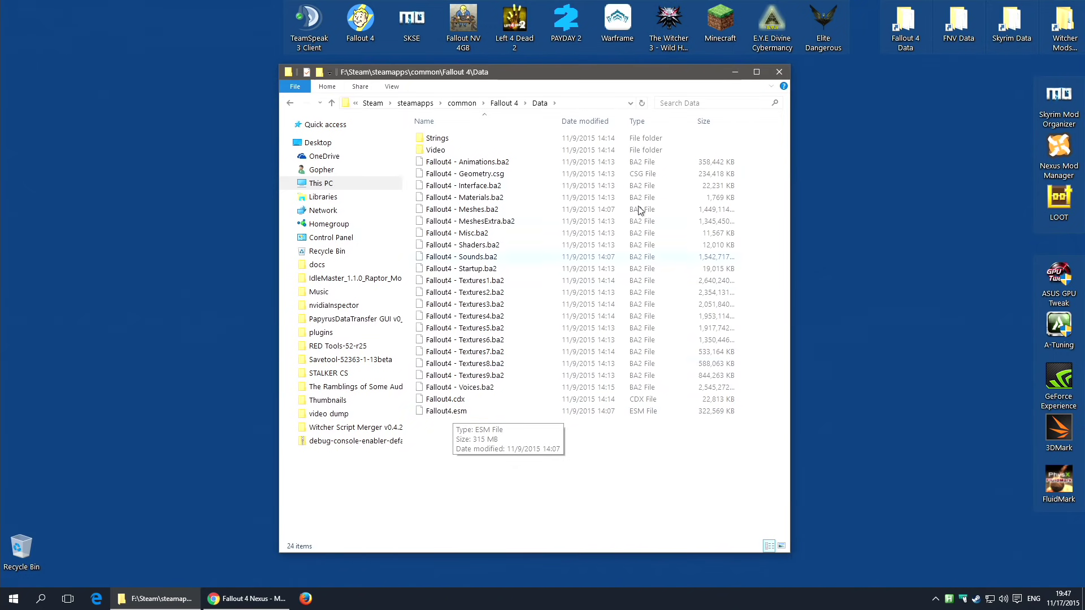
left_click_drag(554, 79, 783, 81)
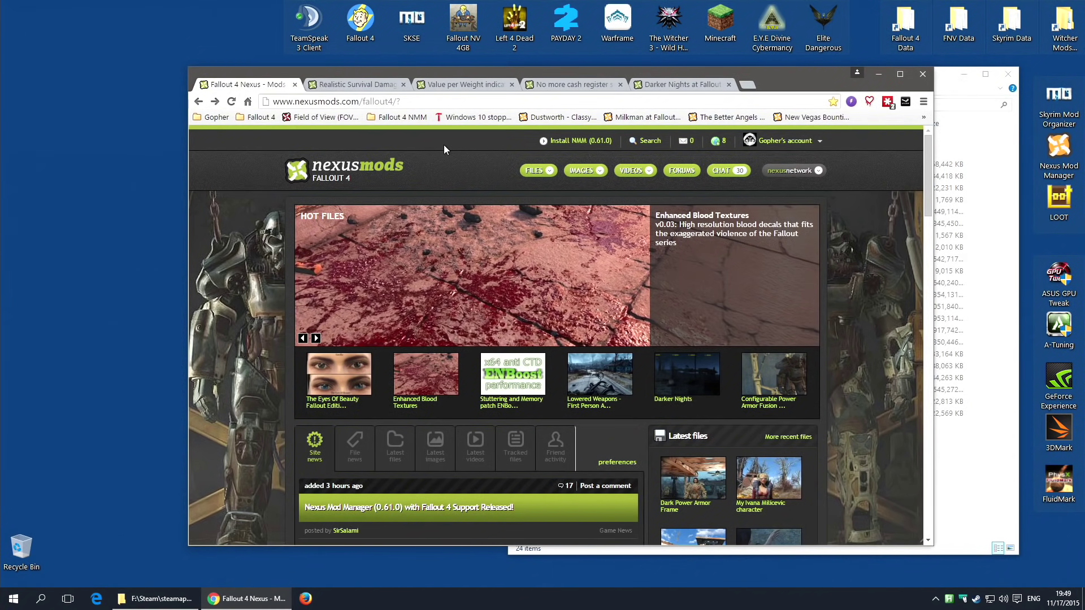
Step: Download the Nexus Mod Manager 0.61.0 installer for Vista, Win 7, 8, 10 from the Nexus Mods site in Chrome and keep the file
left_click(574, 144)
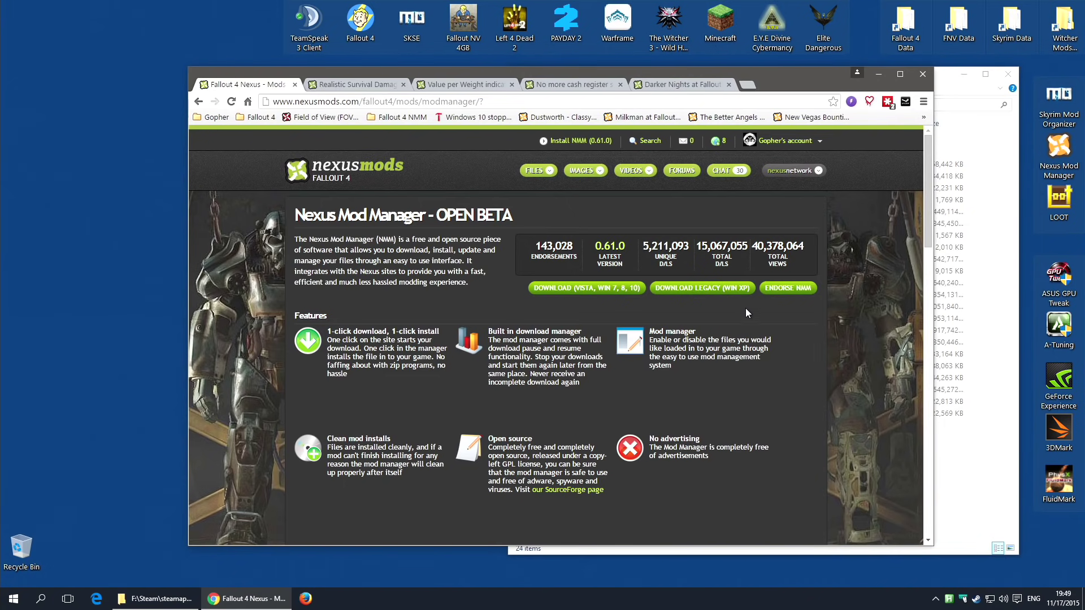
left_click(606, 289)
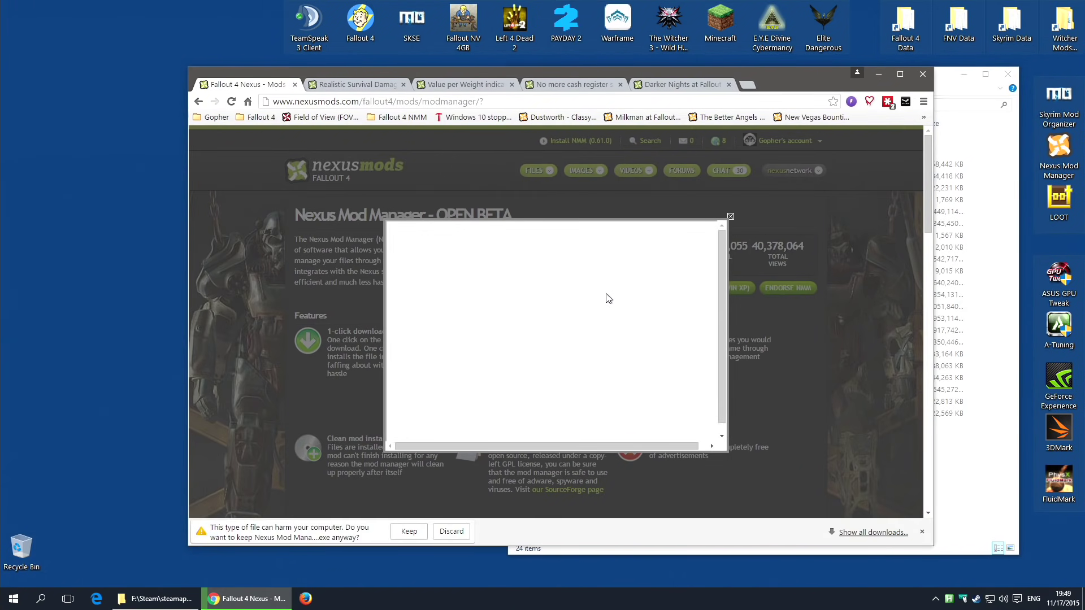
left_click(410, 531)
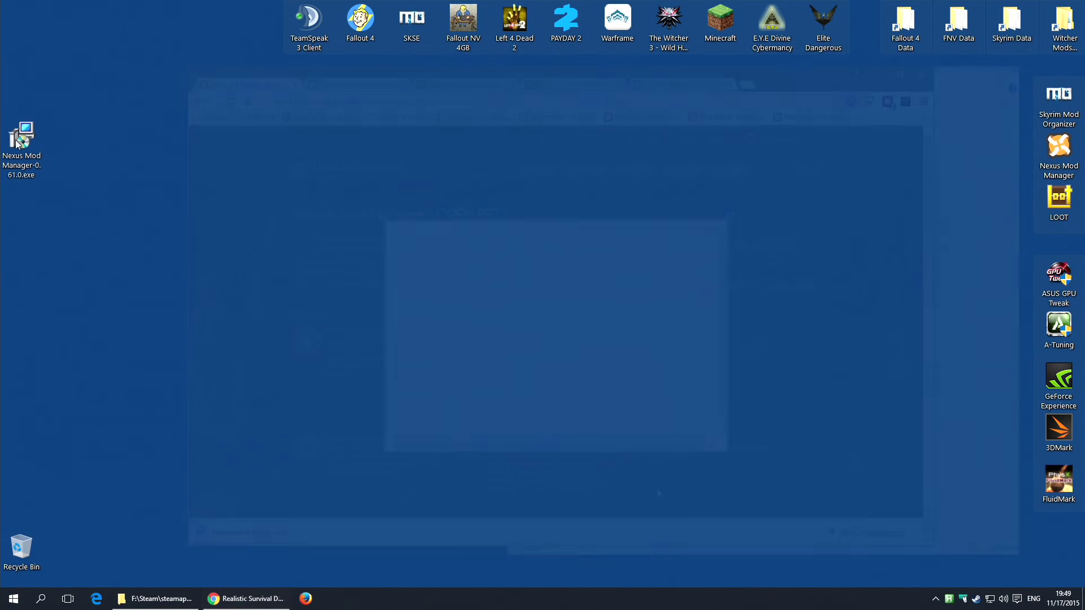
Step: Move the Nexus Mod Manager installer to a clearer spot on the desktop and launch its setup
left_click_drag(29, 141, 242, 200)
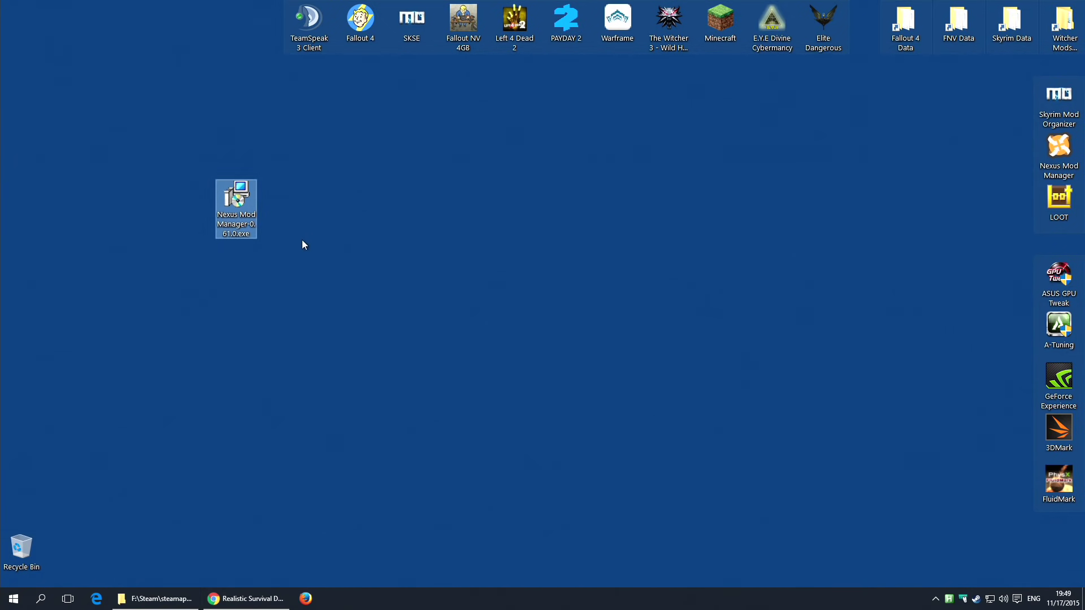
double_click(238, 205)
left_click(589, 322)
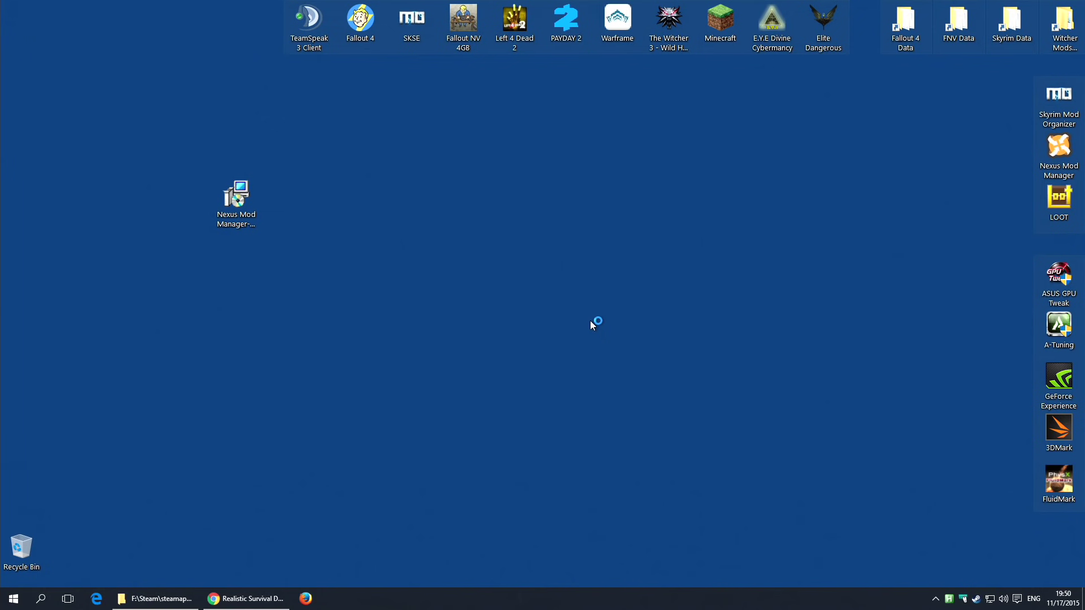
left_click(558, 323)
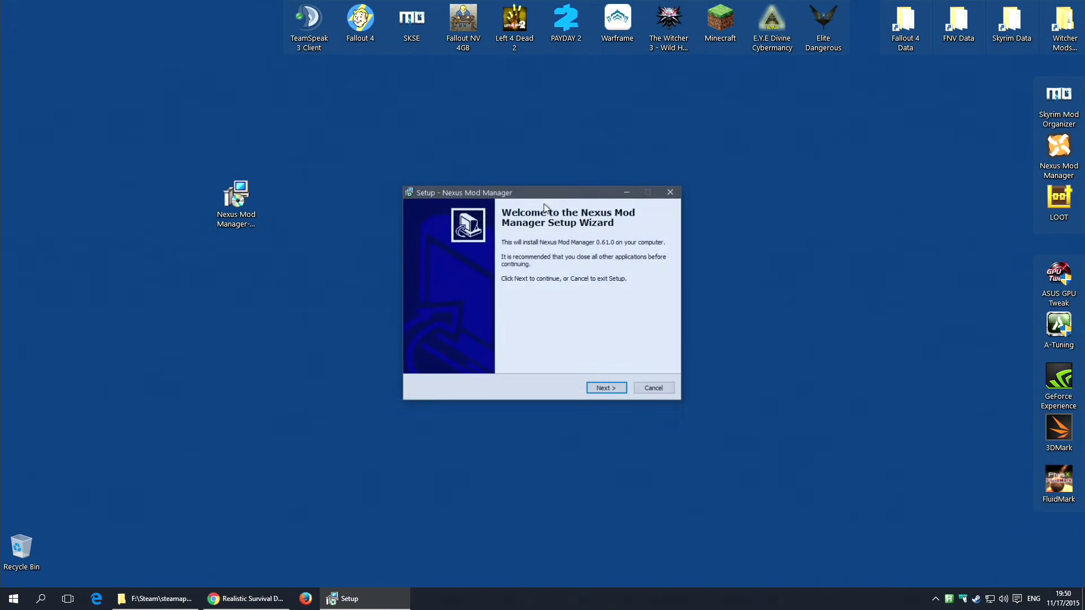
Step: Accept the license agreement in the Nexus Mod Manager setup and continue past the release notes
left_click(602, 387)
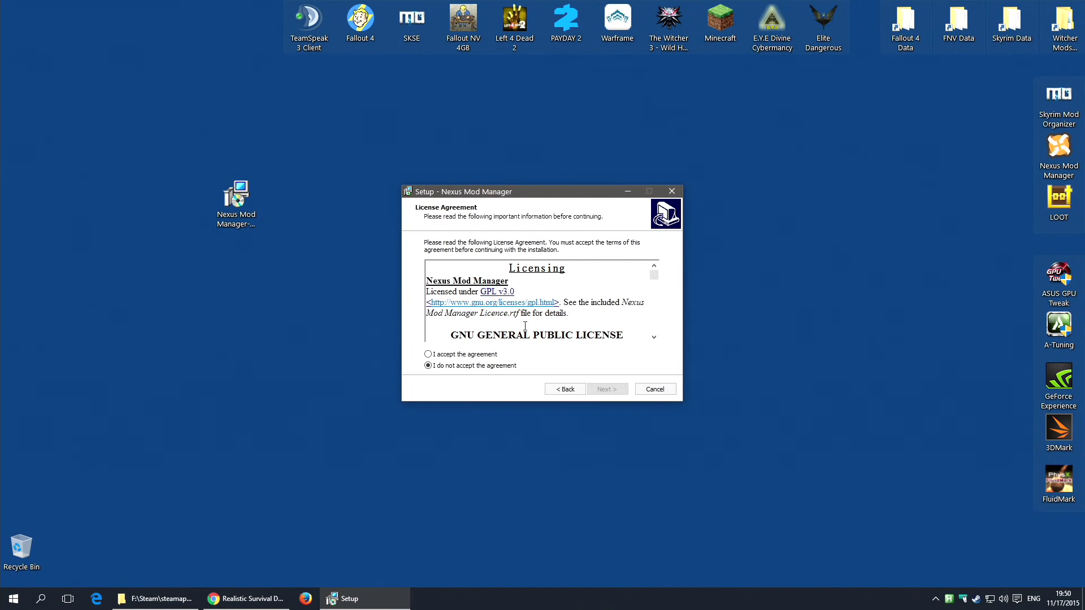
left_click(459, 354)
left_click(607, 388)
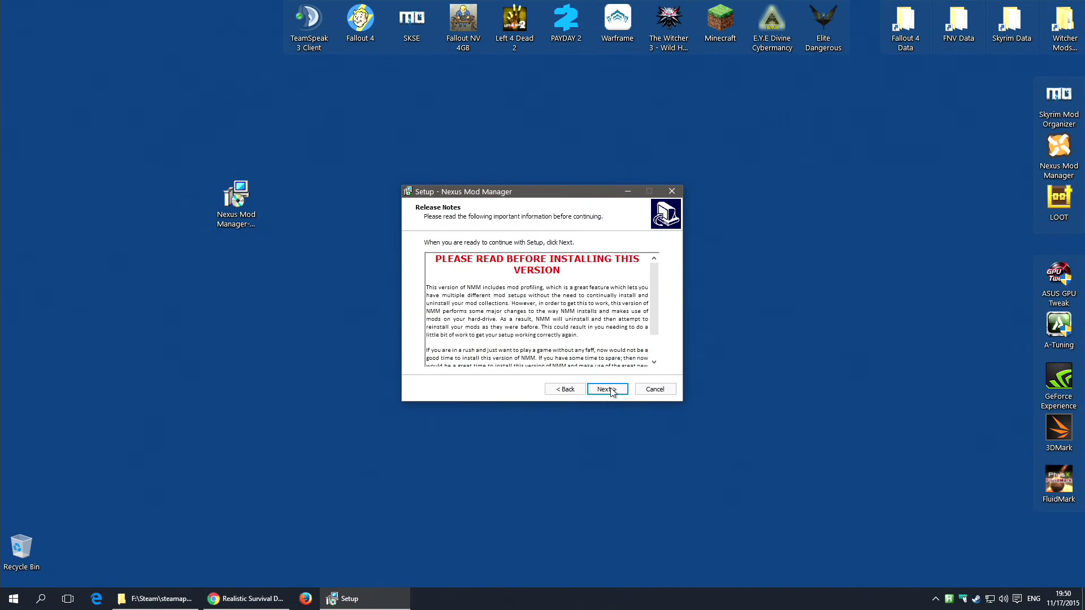
scroll(507, 311, "down", 2)
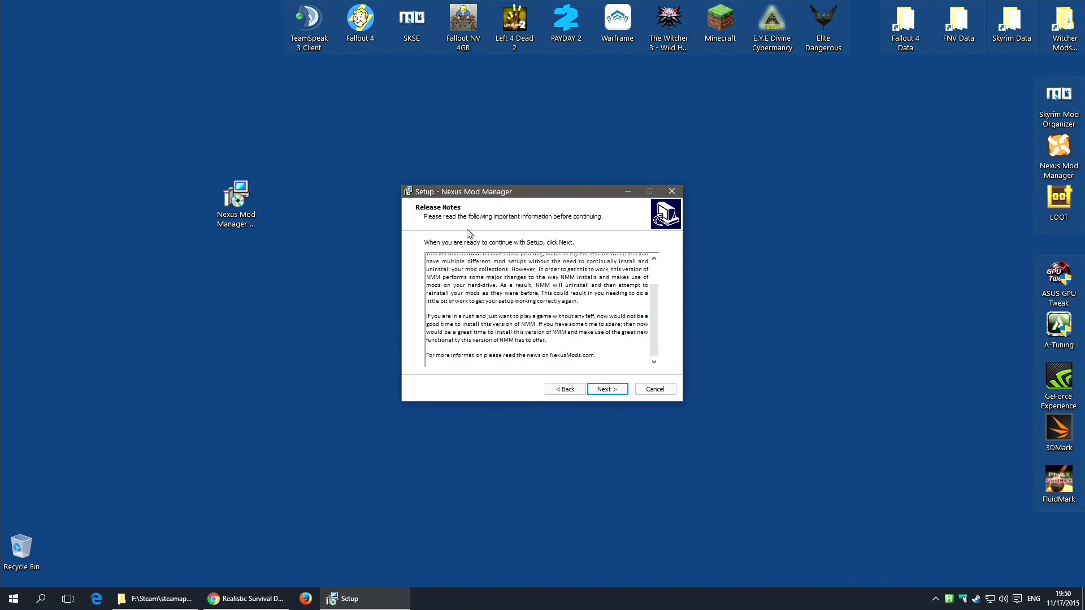
left_click(612, 390)
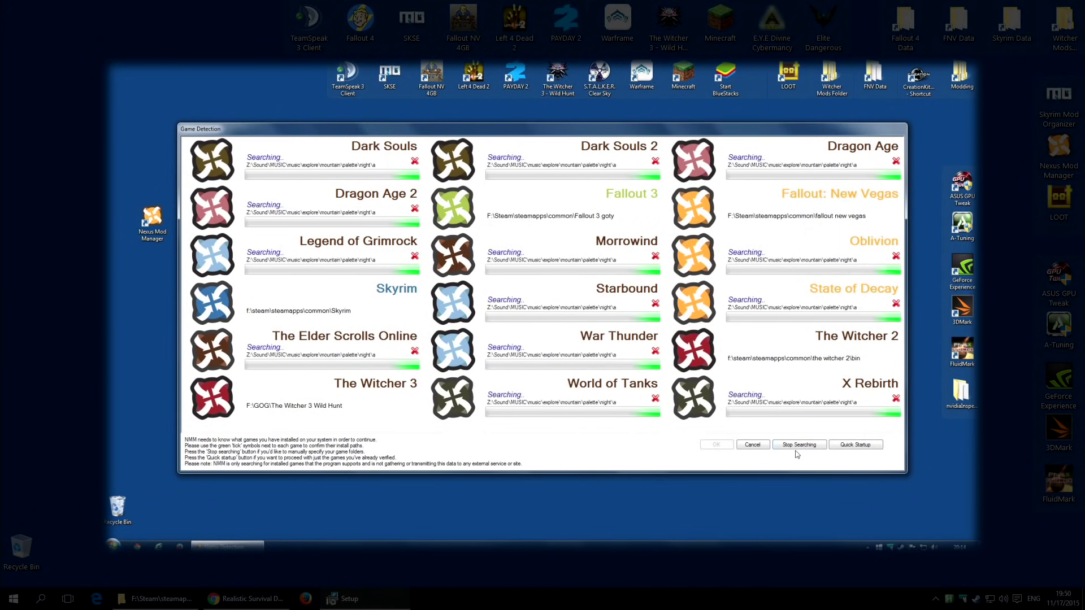
Step: Stop the game detection search and look through the Dark Souls folder browser without choosing a folder
left_click(799, 446)
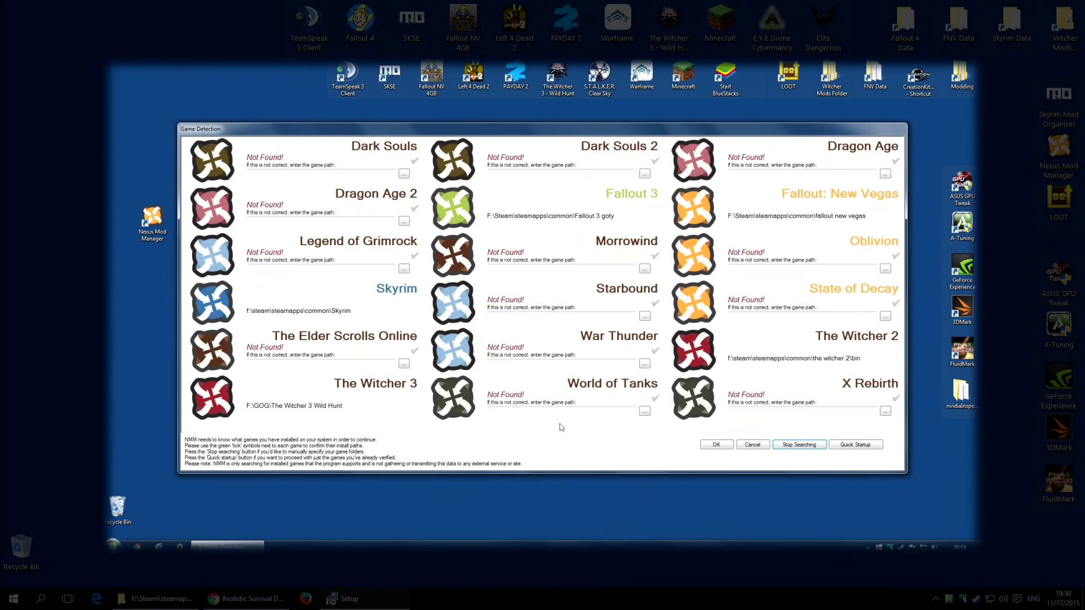
left_click(404, 174)
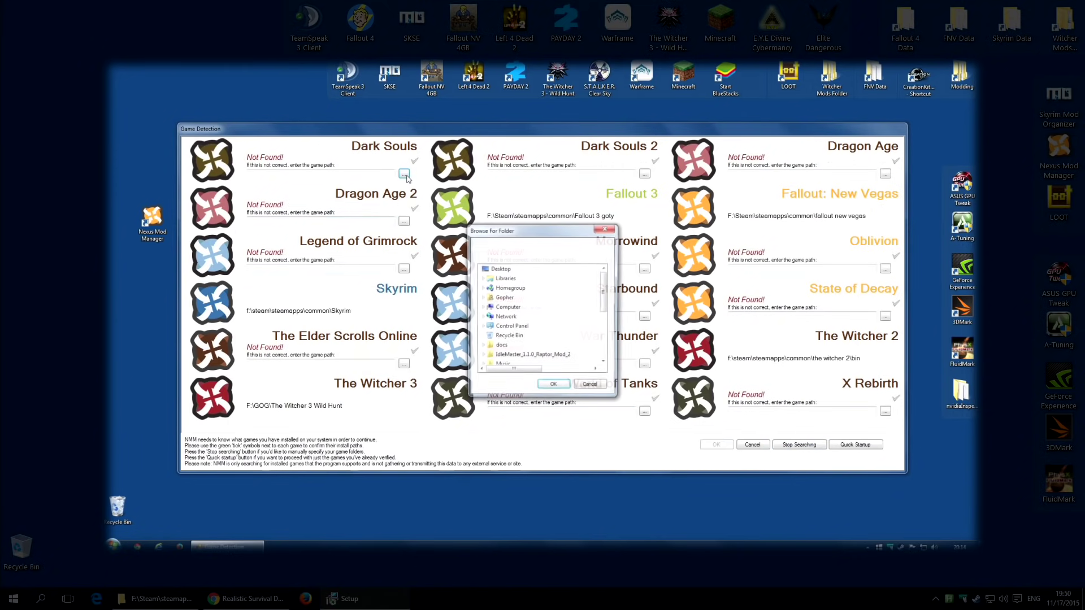
left_click_drag(608, 300, 608, 345)
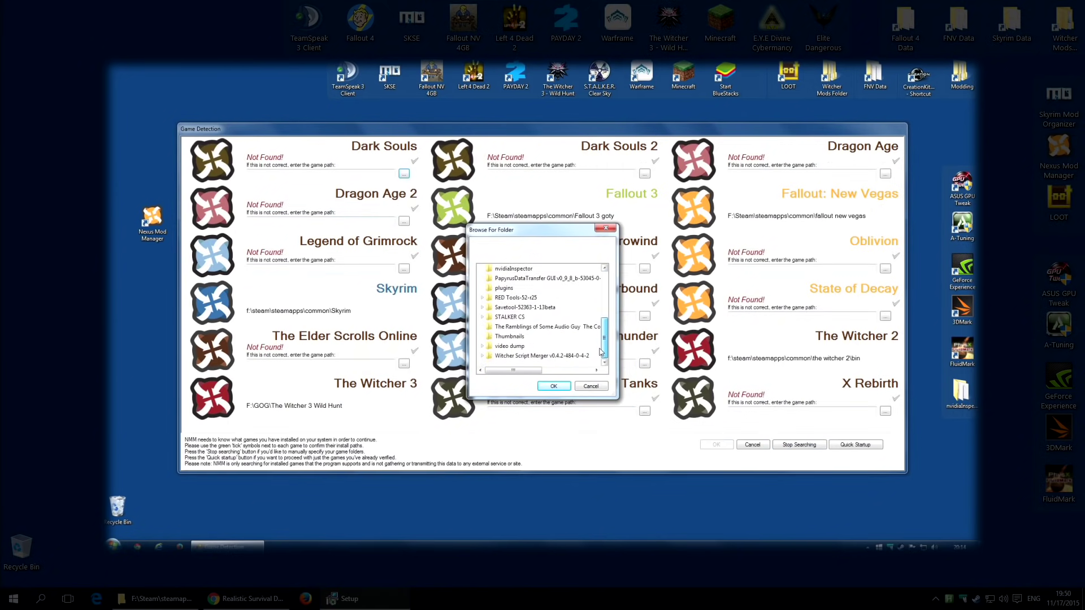
left_click(591, 386)
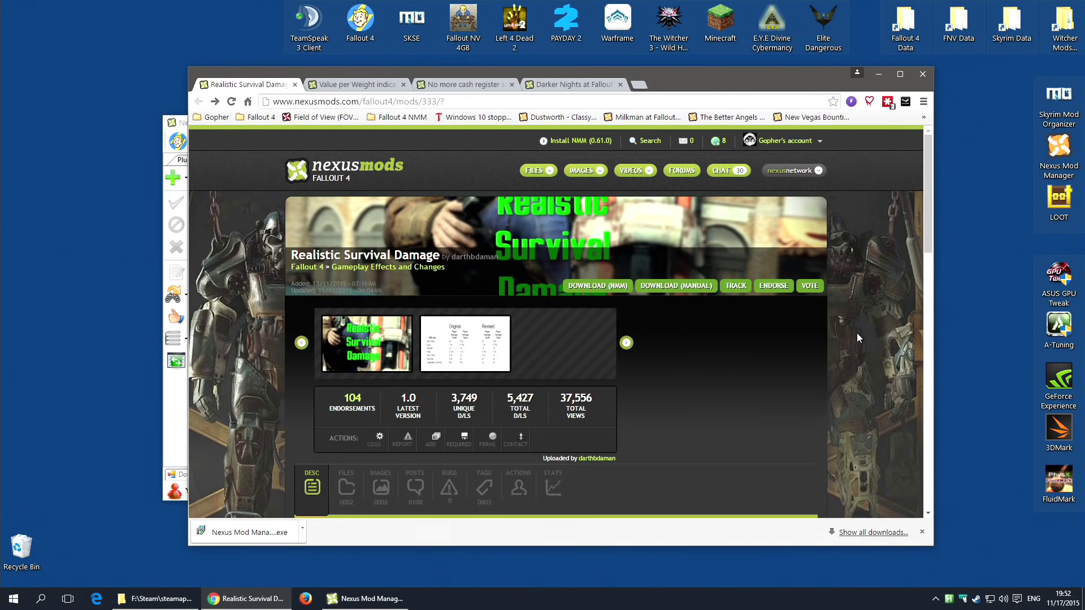
Step: Close the downloads bar and read the description on the Realistic Survival Damage mod page
left_click(923, 532)
scroll(798, 398, "down", 2)
scroll(798, 397, "up", 2)
scroll(798, 398, "down", 5)
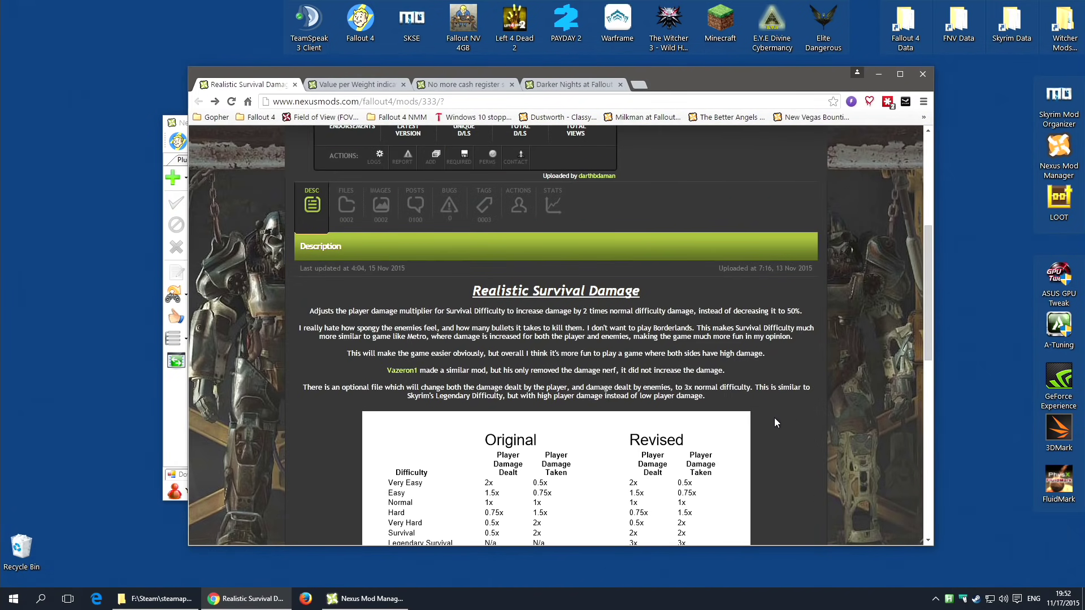
Step: Download the main Realistic Survival Damage file with the mod manager from the mod's files
left_click(347, 206)
scroll(649, 303, "down", 1)
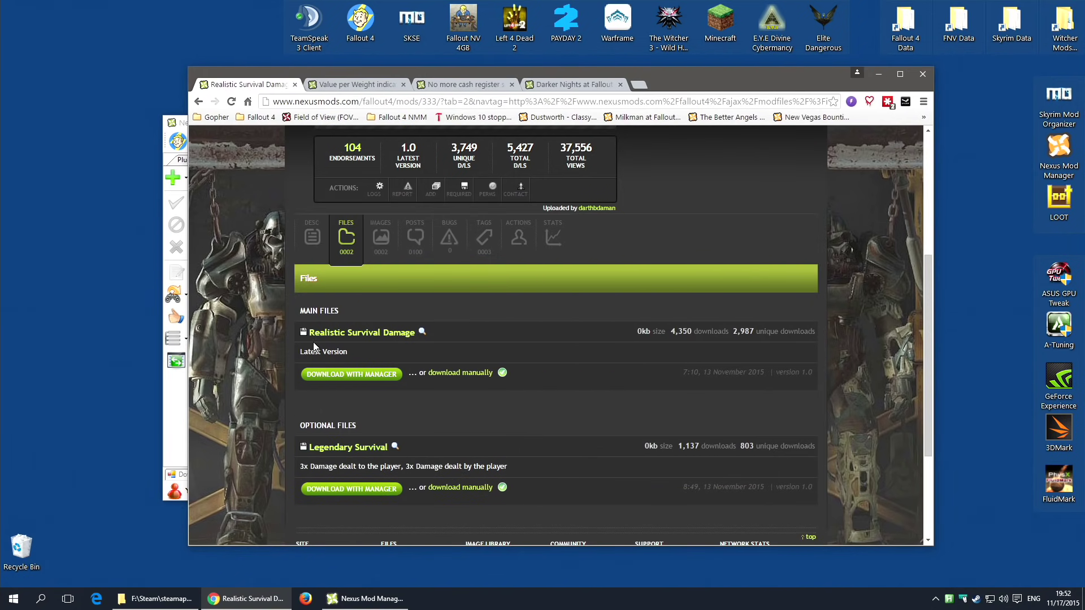
left_click(368, 375)
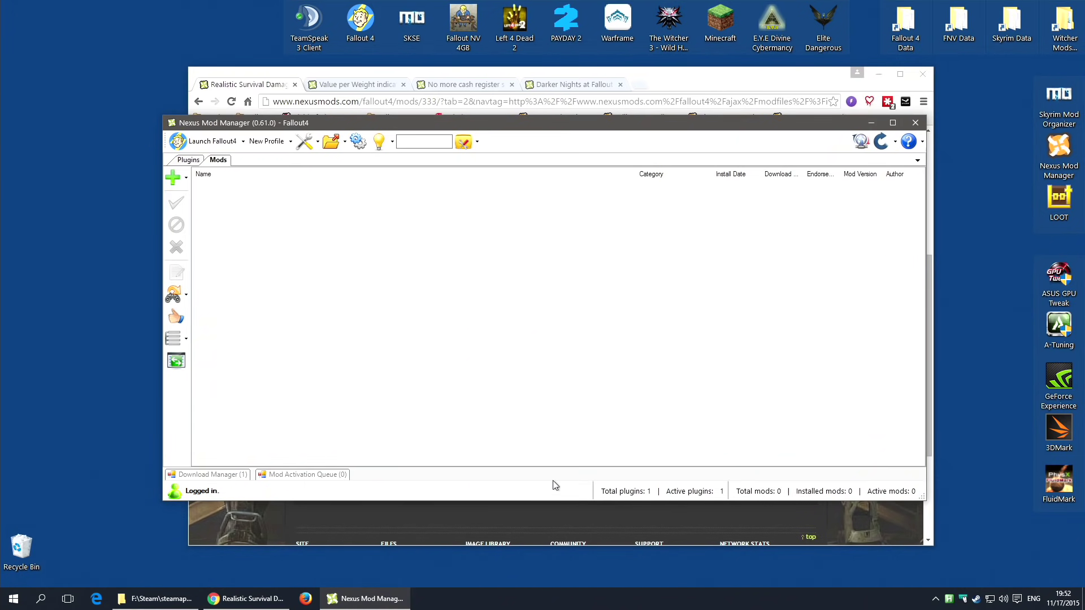
Step: Check the download queue in Nexus Mod Manager and activate the Realistic Survival Damage mod
left_click(220, 476)
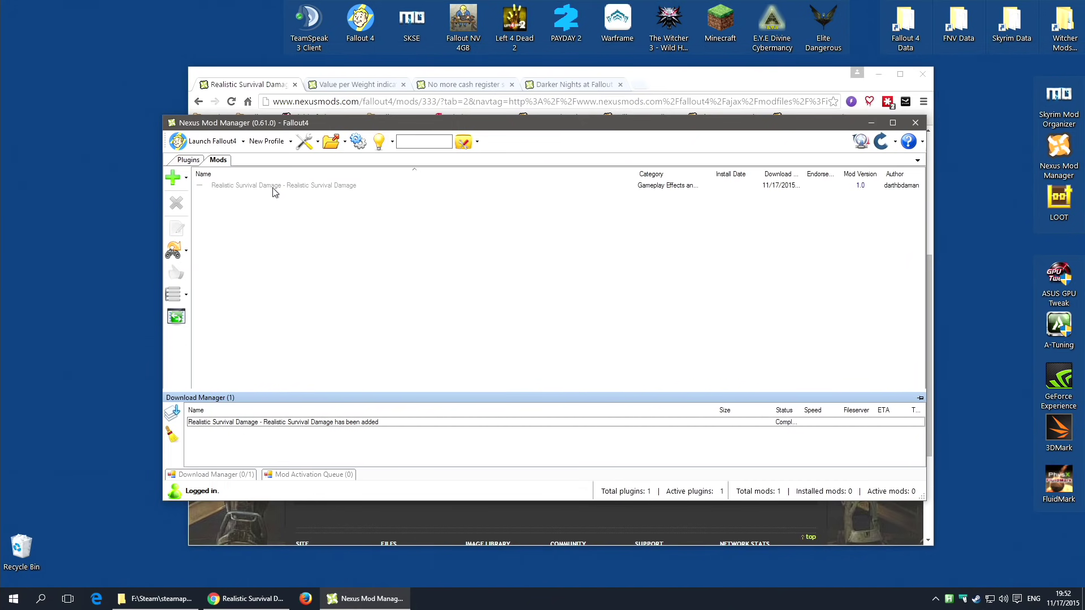
left_click(273, 187)
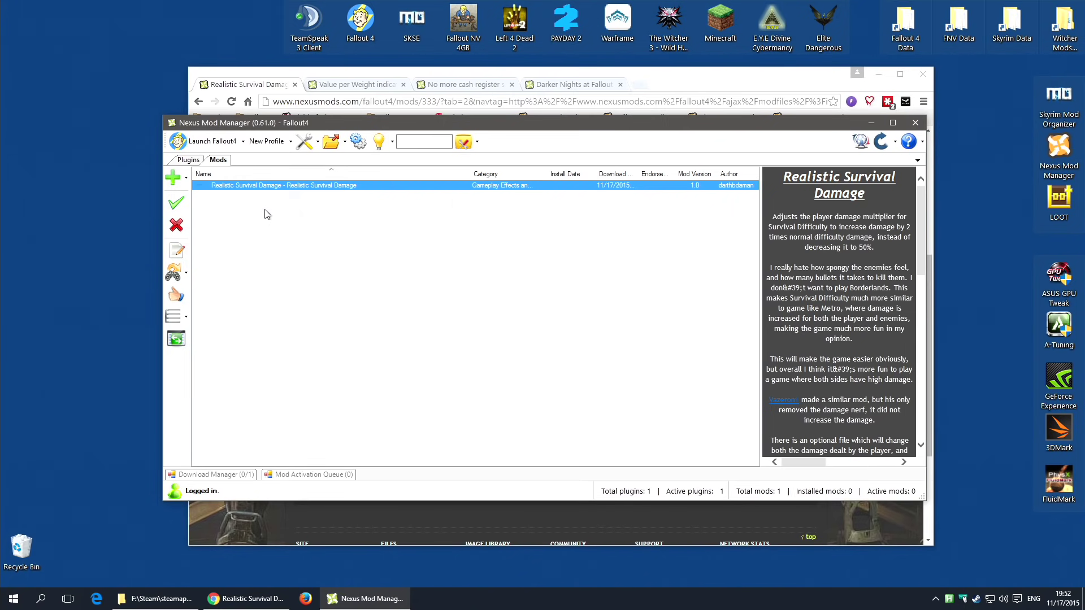
left_click(177, 205)
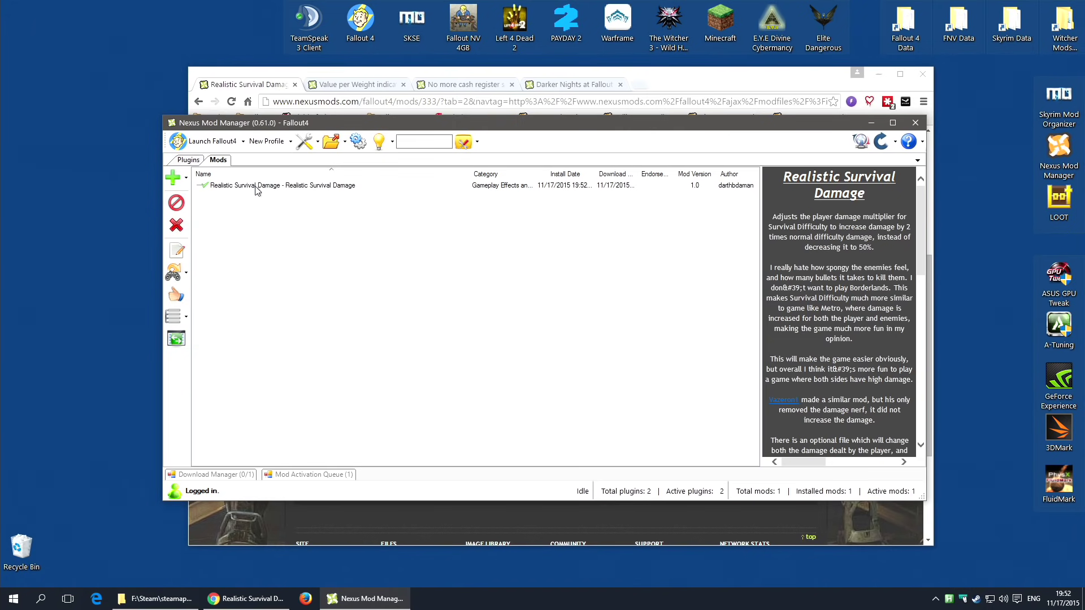
Step: Check the mod's plugin file in the Data folder and in Nexus Mod Manager's plugin list, and return to the mod list
left_click(878, 74)
left_click(156, 598)
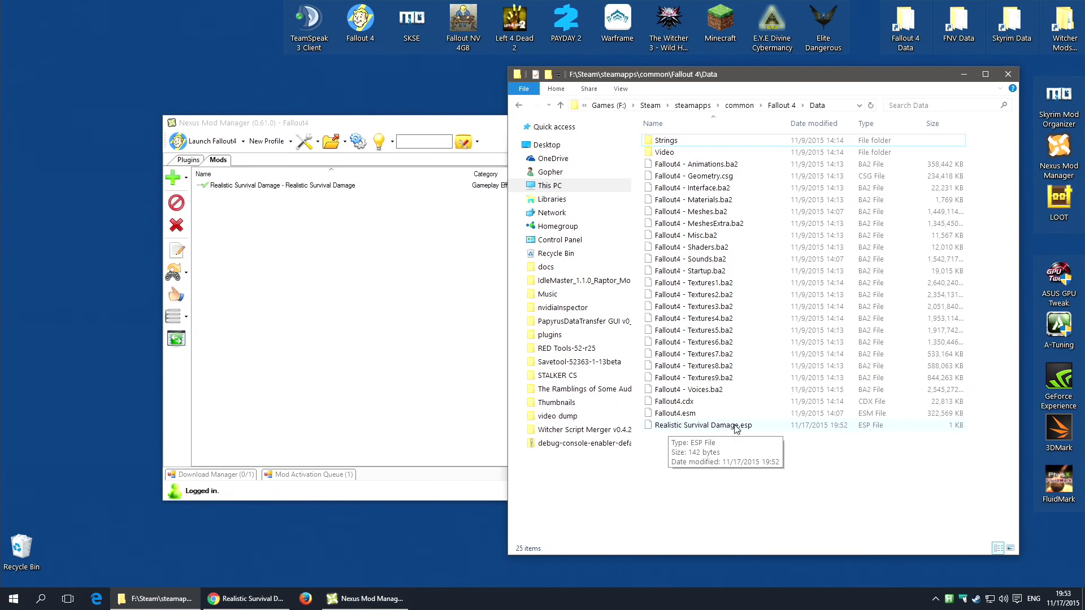
left_click(186, 161)
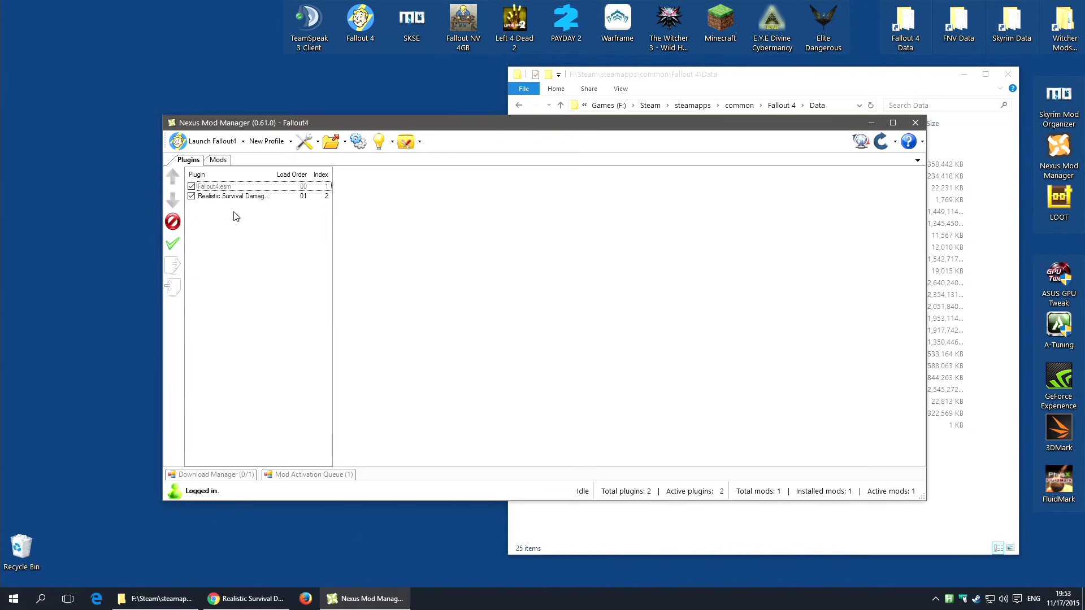
left_click(226, 161)
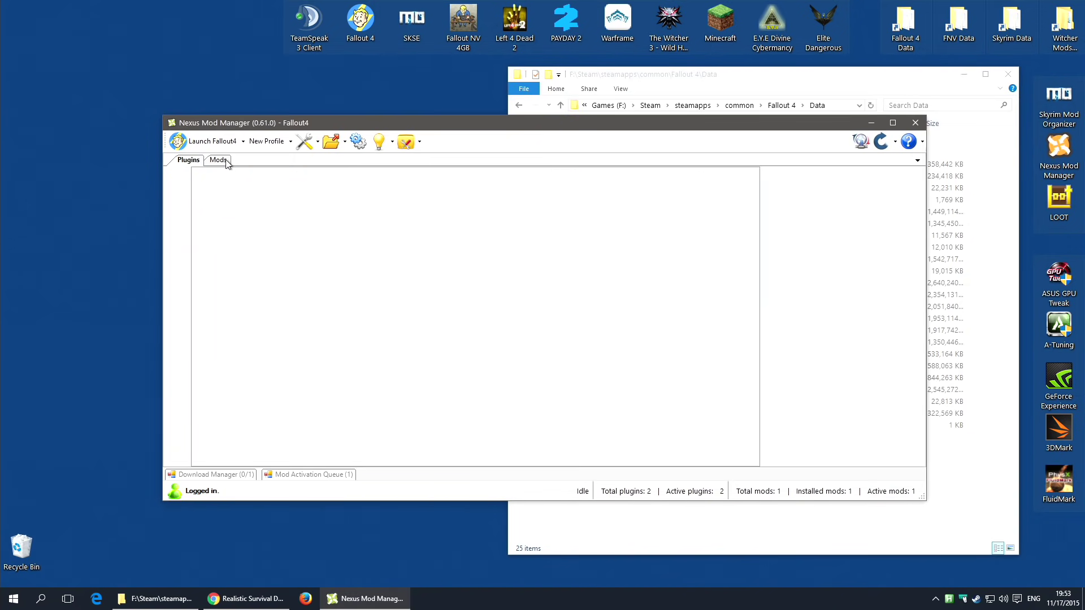
Step: Read the Value per Weight indicator mod's description and installation notes in Chrome, and look at the game's Data folder
left_click(247, 598)
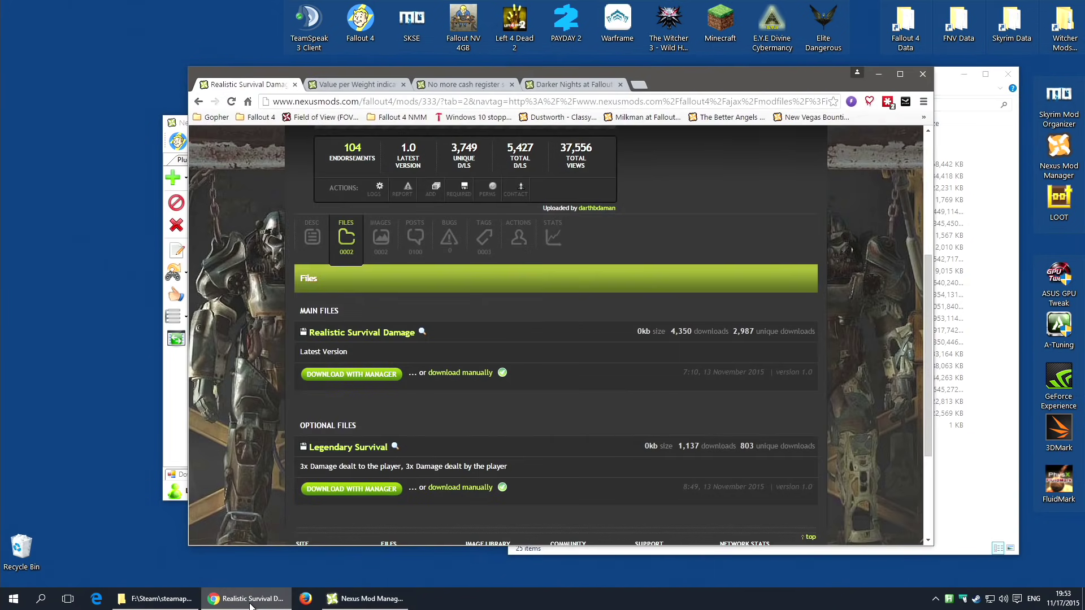
left_click(353, 85)
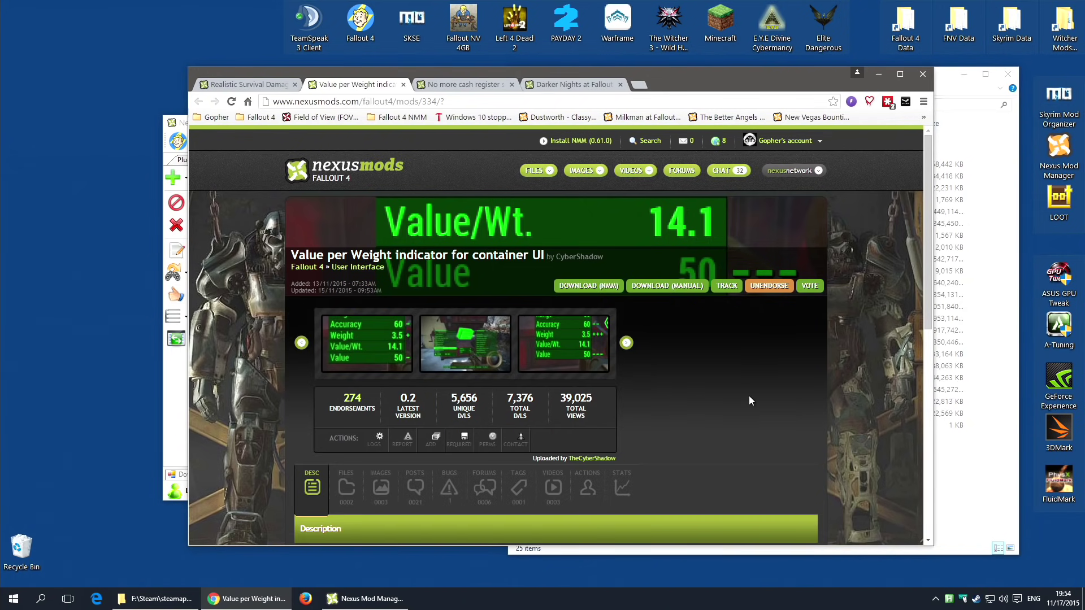
scroll(752, 399, "down", 2)
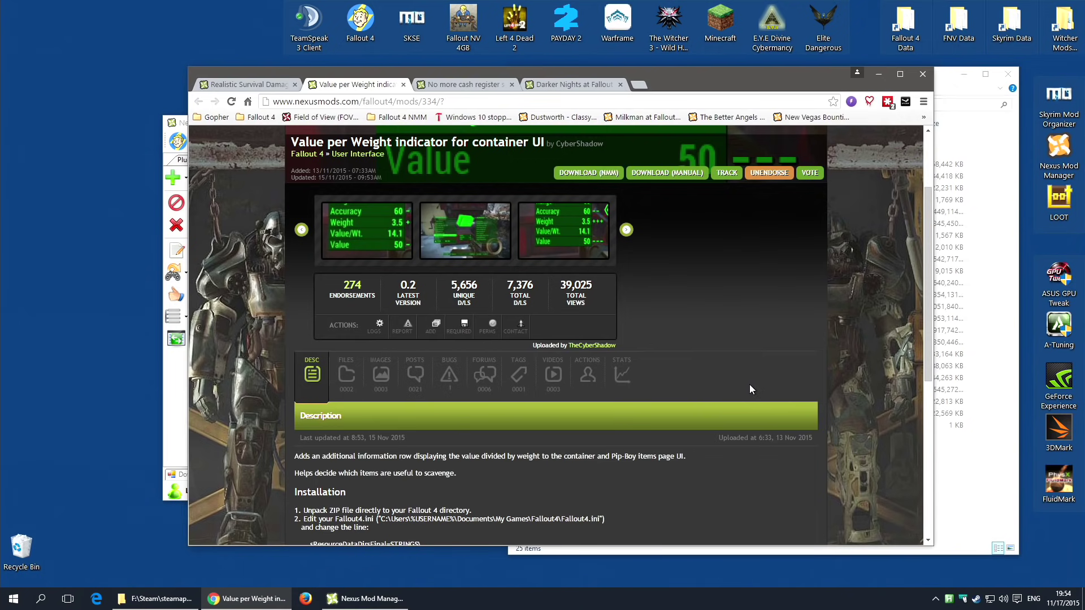
left_click(984, 487)
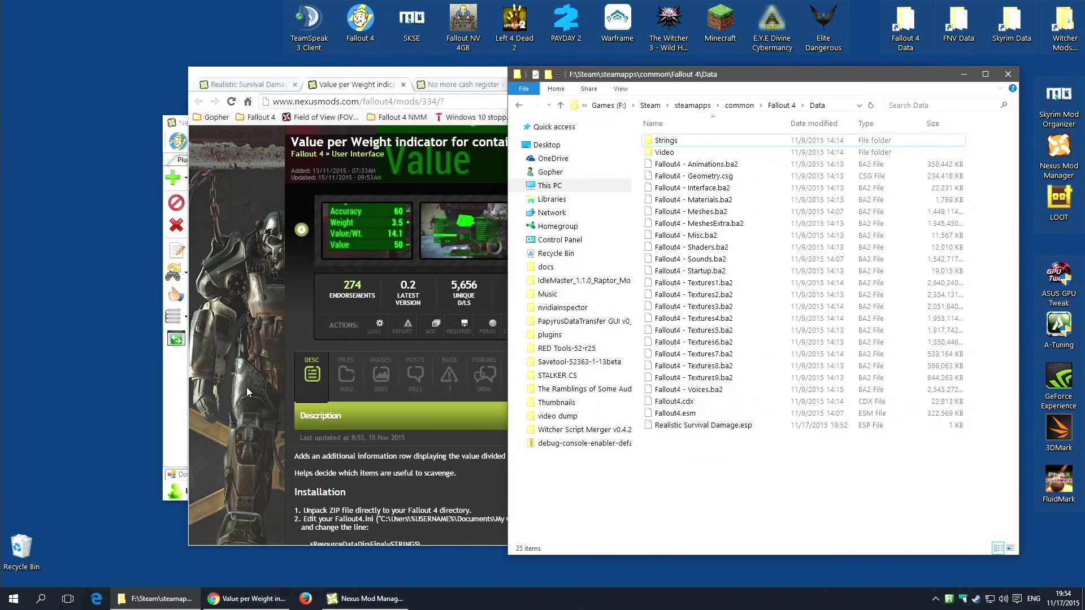
Step: Download ValuePerWeight-v0.2.zip with the mod manager from the Value per Weight indicator mod's files
left_click(360, 381)
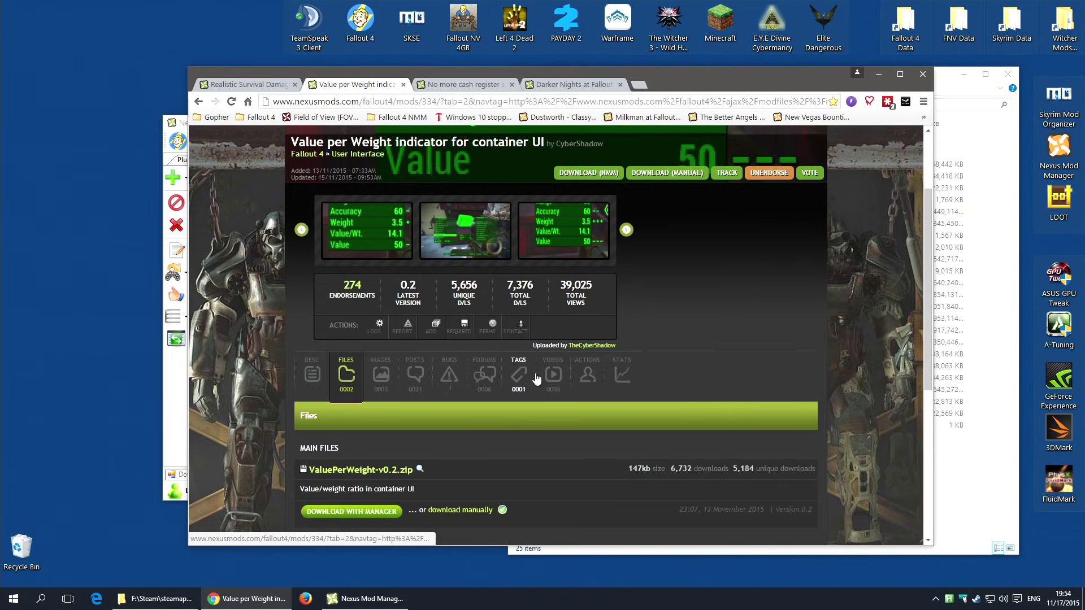
scroll(785, 439, "down", 1)
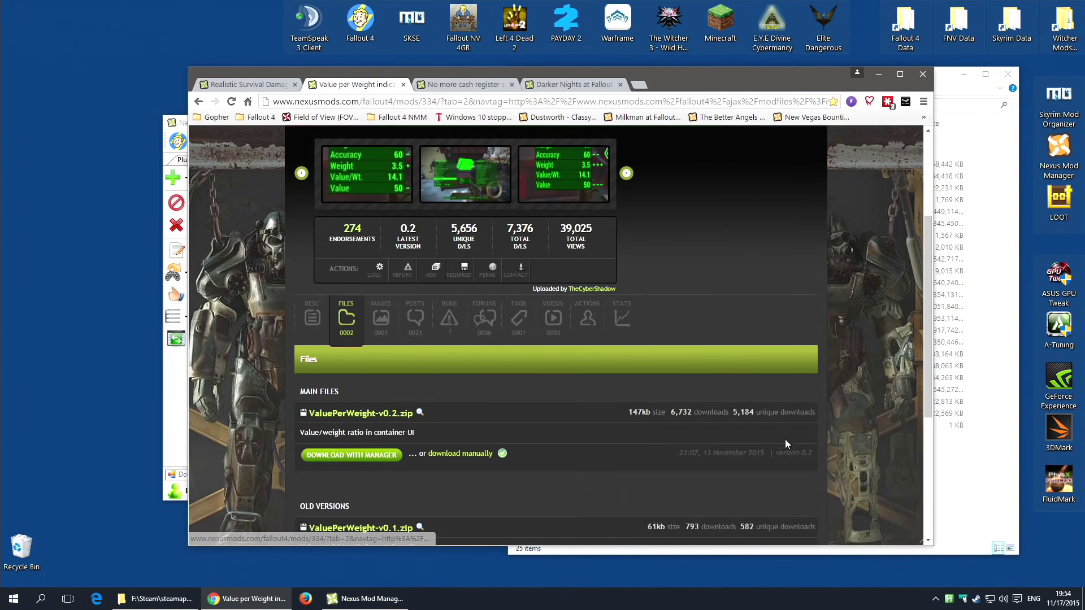
left_click(356, 457)
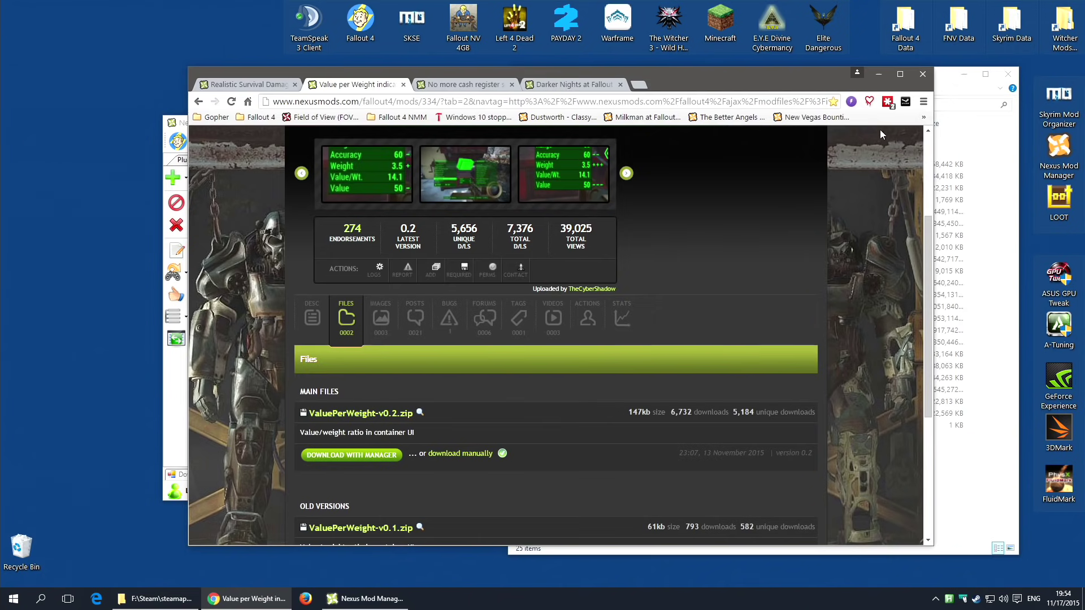
Step: Switch to Nexus Mod Manager and activate the Value per Weight indicator for container UI mod
left_click(876, 76)
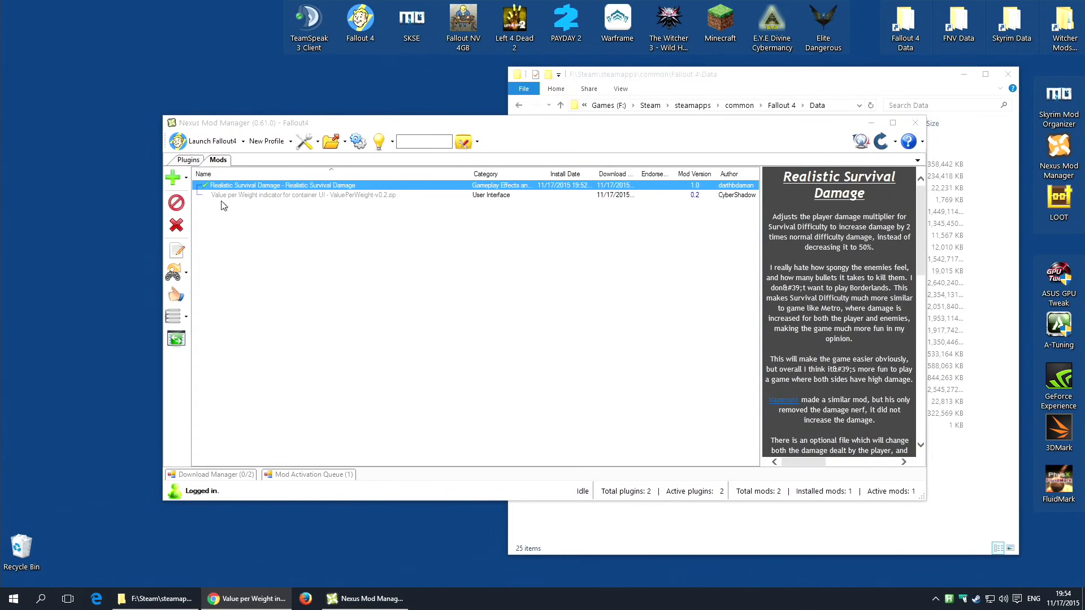
left_click(317, 196)
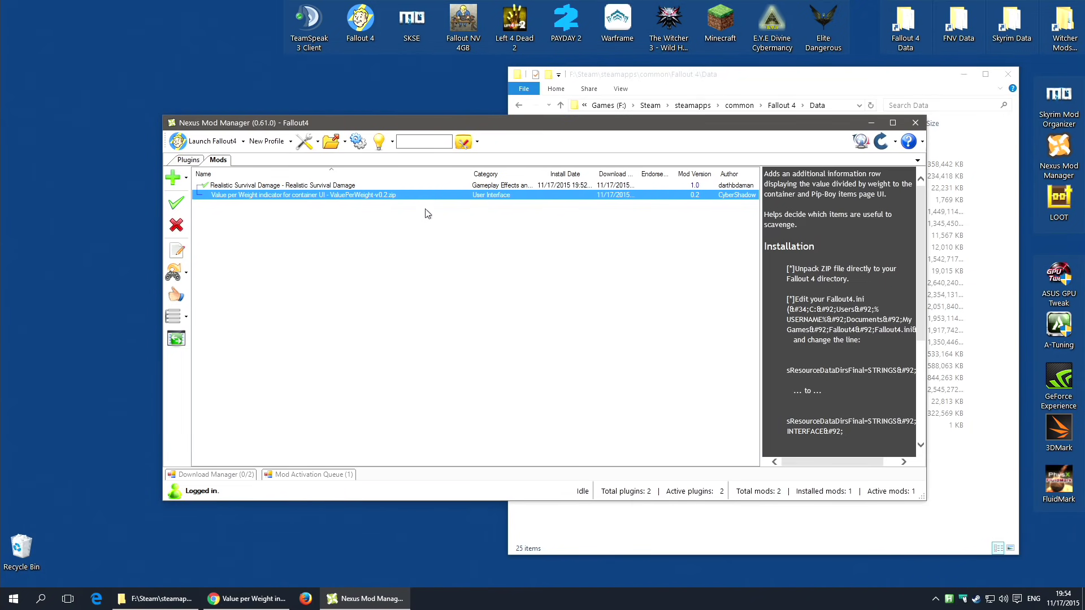
left_click(176, 203)
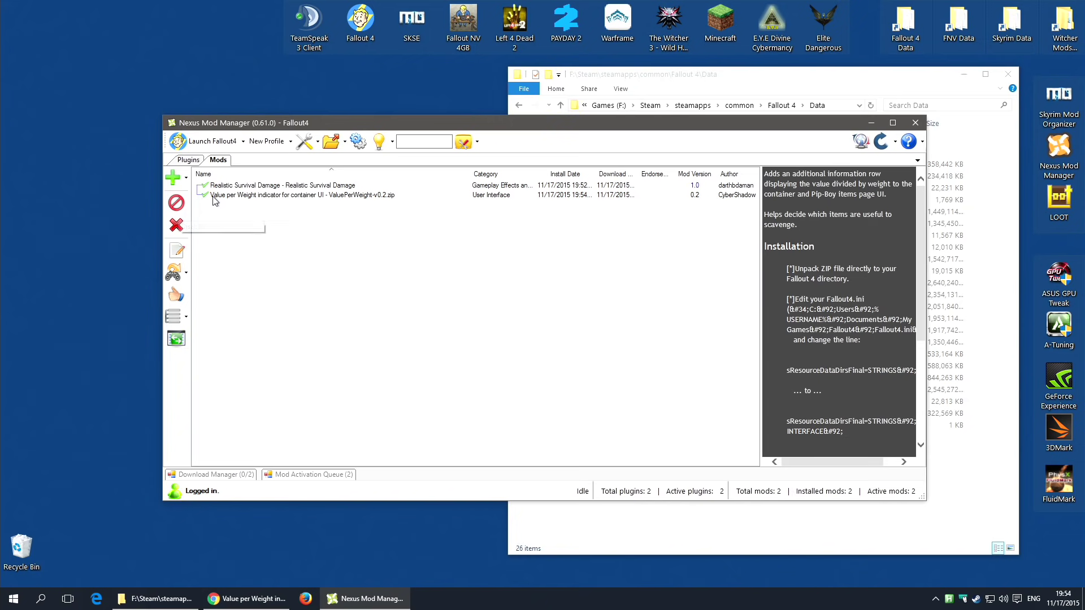
Step: Check the plugin list in Nexus Mod Manager and the contents of the game's Data\Interface folder for the Value per Weight mod's files
left_click(188, 160)
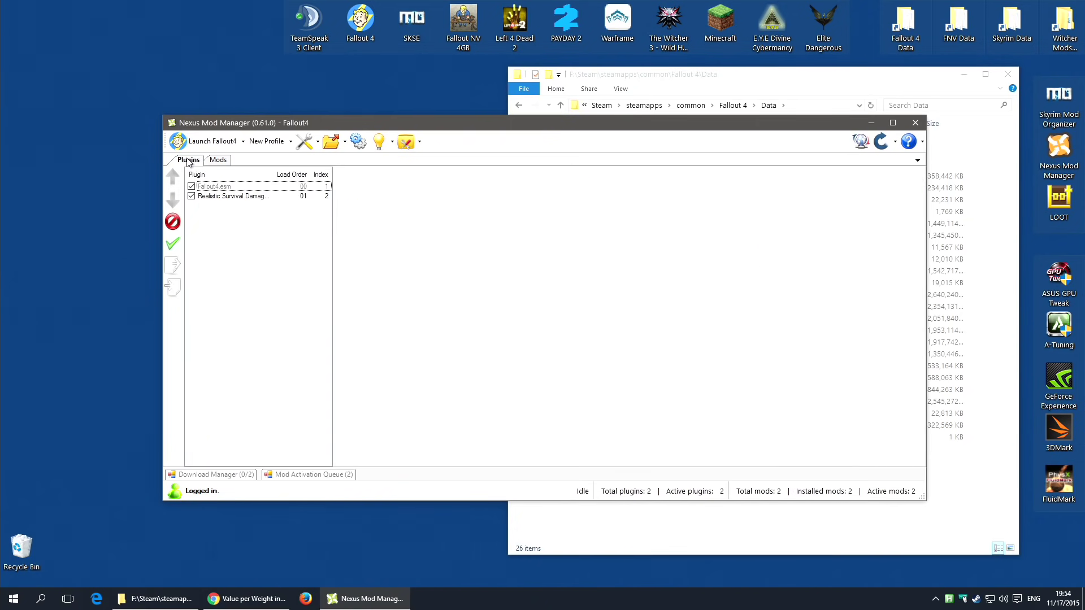
left_click(218, 161)
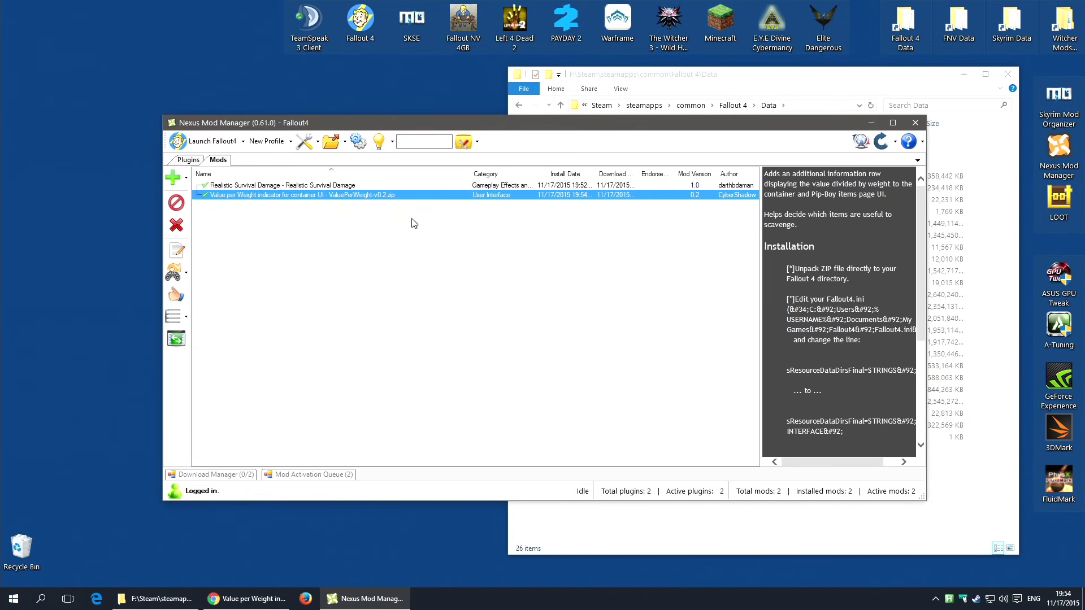
left_click(862, 86)
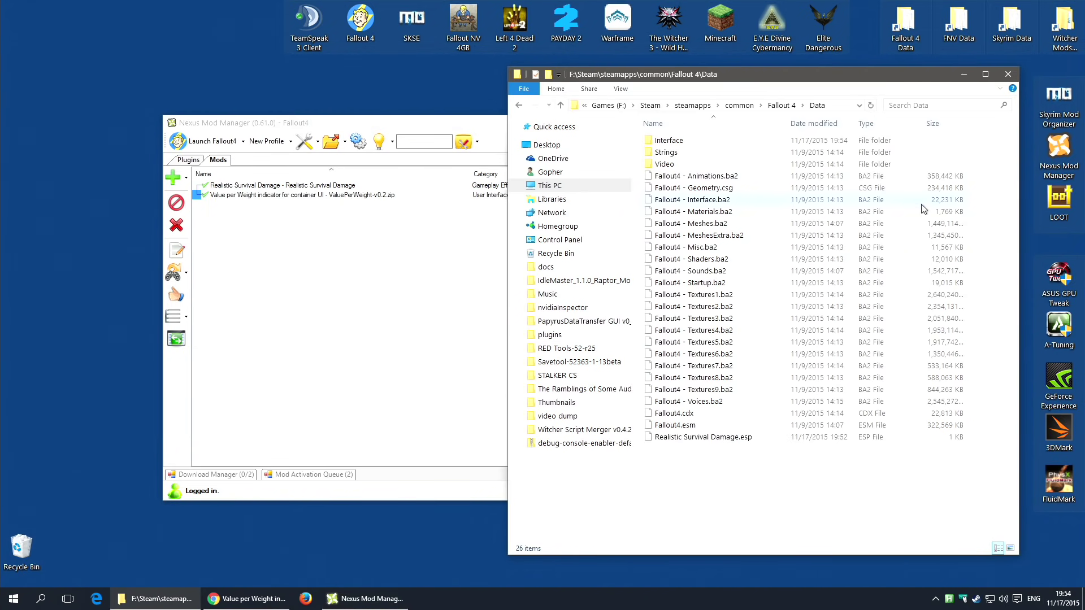
mouse_move(677, 145)
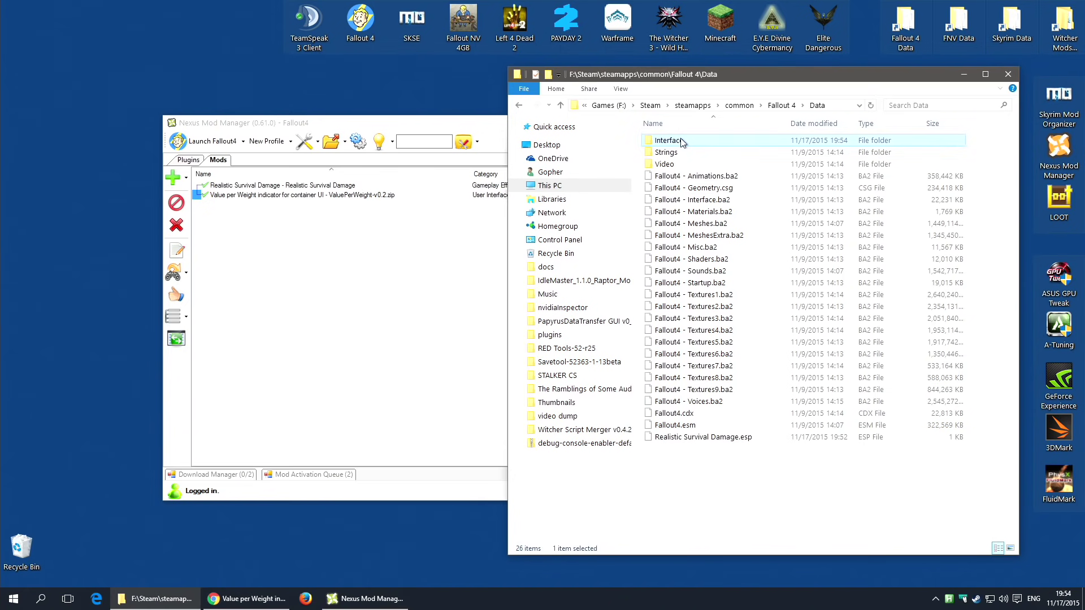
double_click(678, 142)
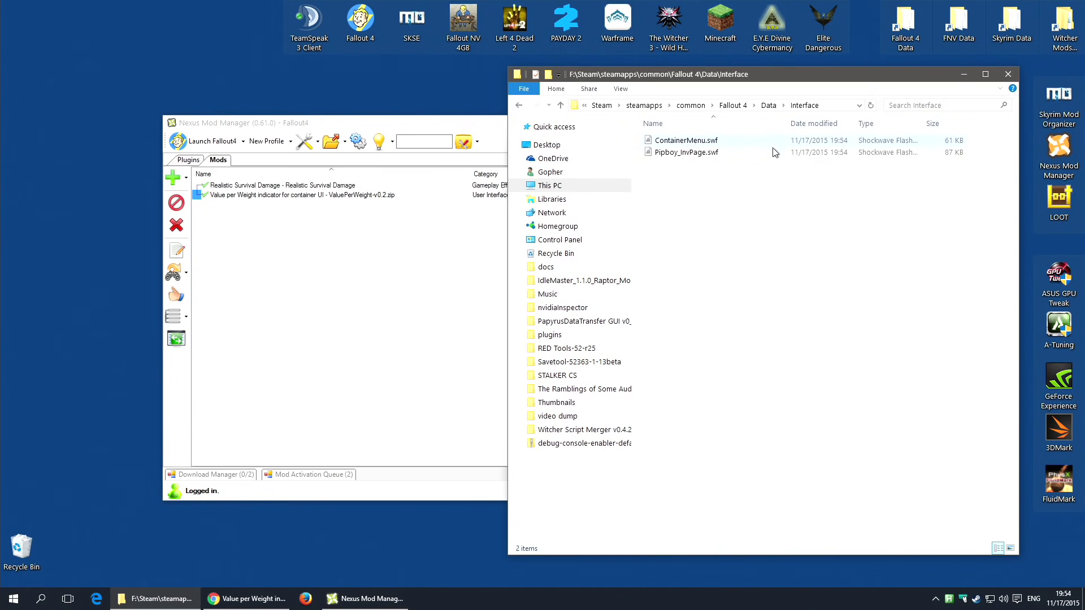
left_click(769, 105)
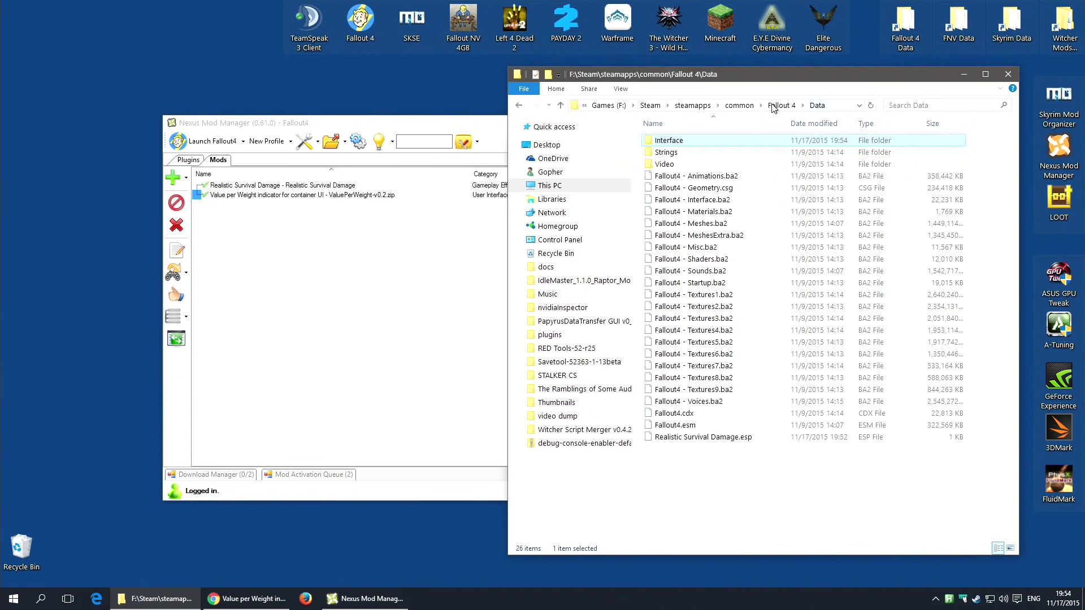
Step: Deactivate the Value per Weight indicator mod in Nexus Mod Manager and activate it again, keeping the Data folder in view
left_click(236, 196)
left_click_drag(341, 127, 281, 190)
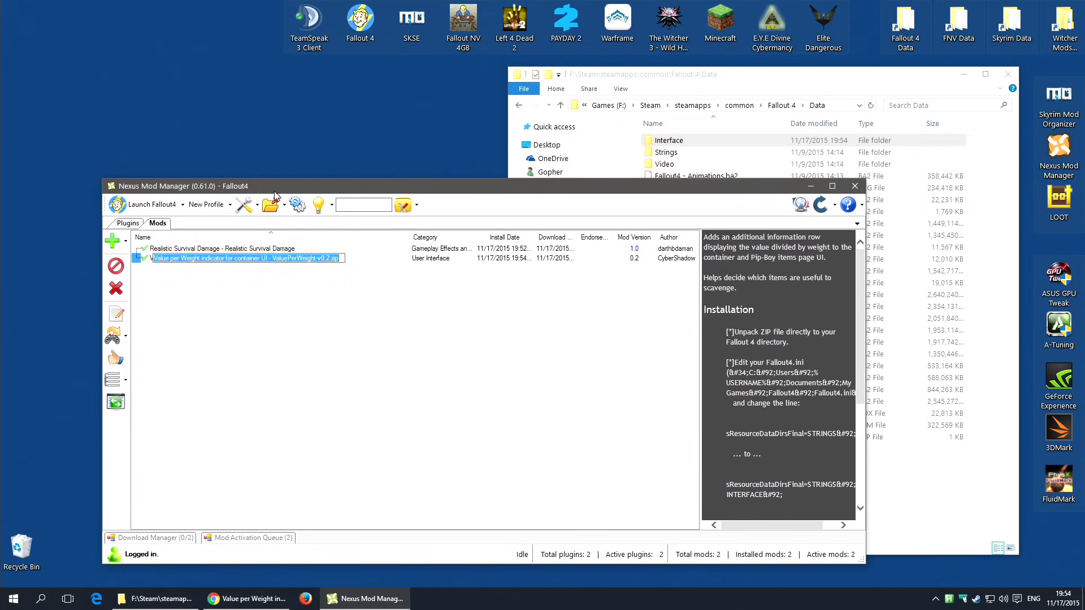
left_click(153, 258)
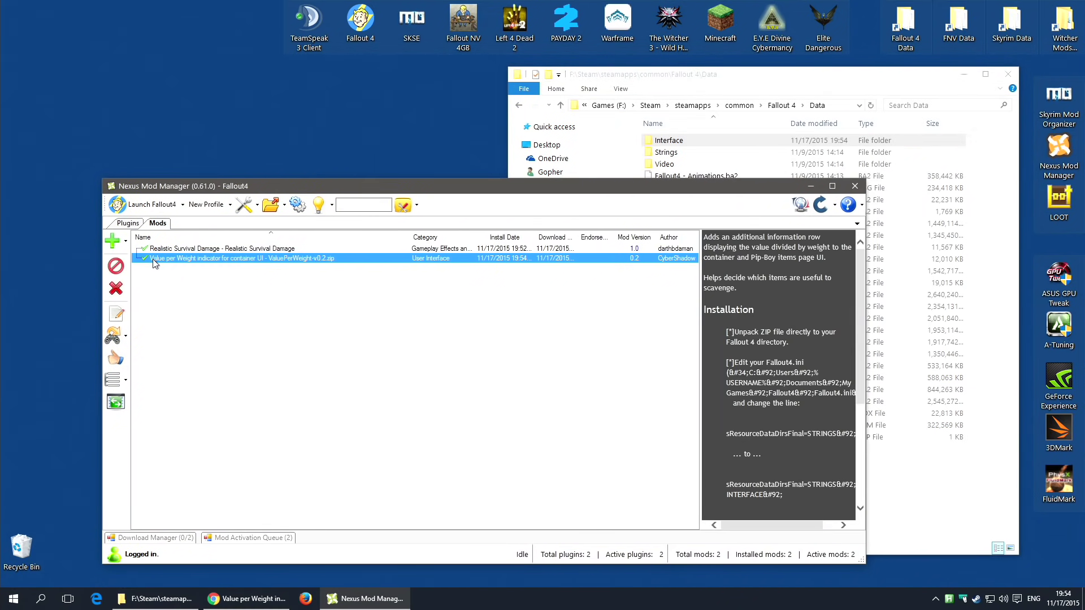
left_click(115, 265)
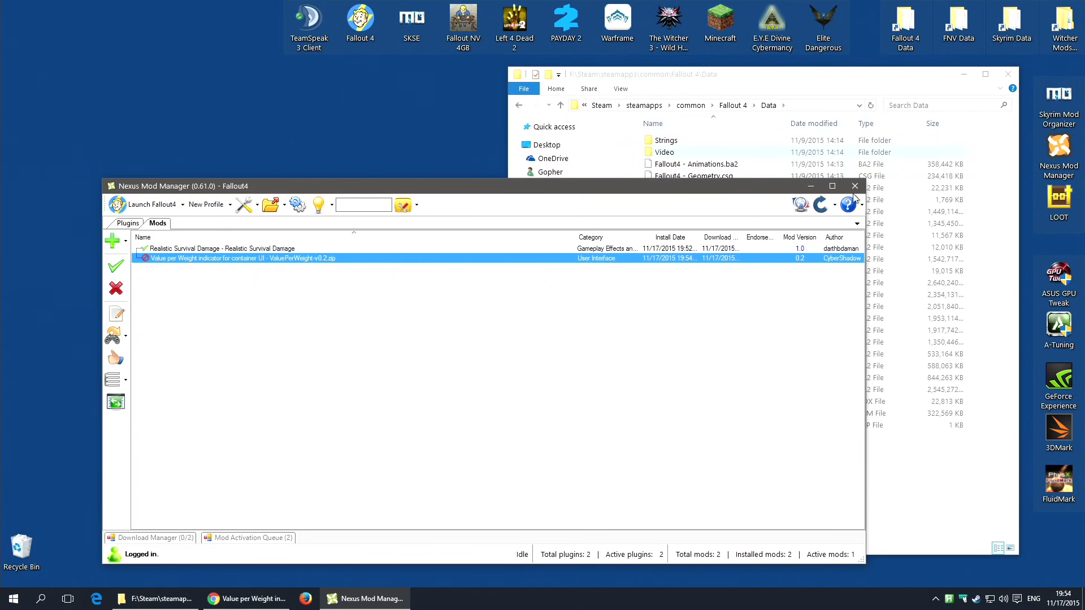
left_click(112, 269)
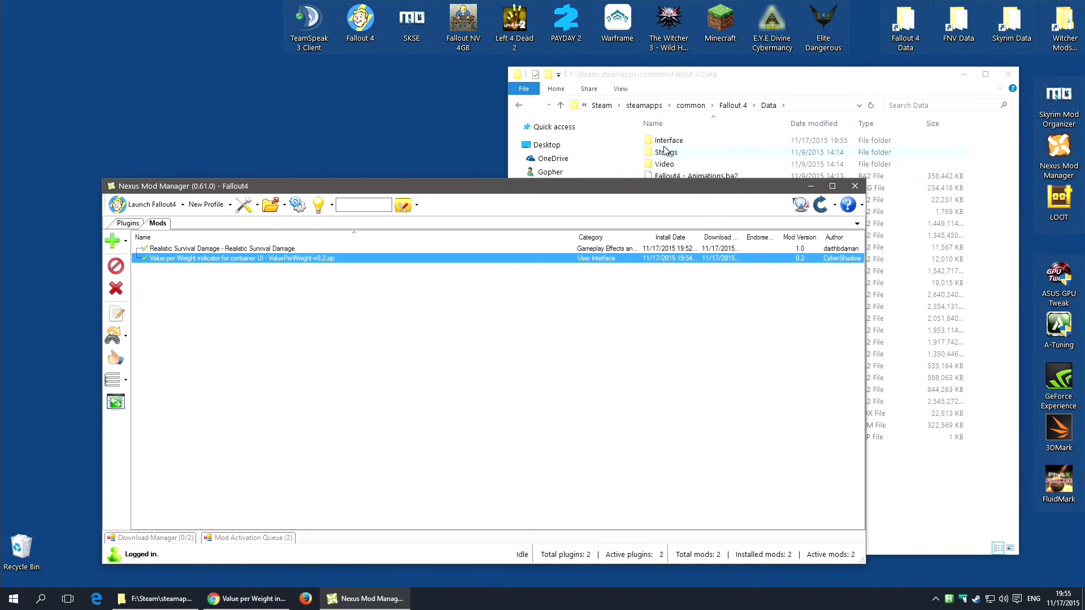
left_click_drag(642, 192, 687, 151)
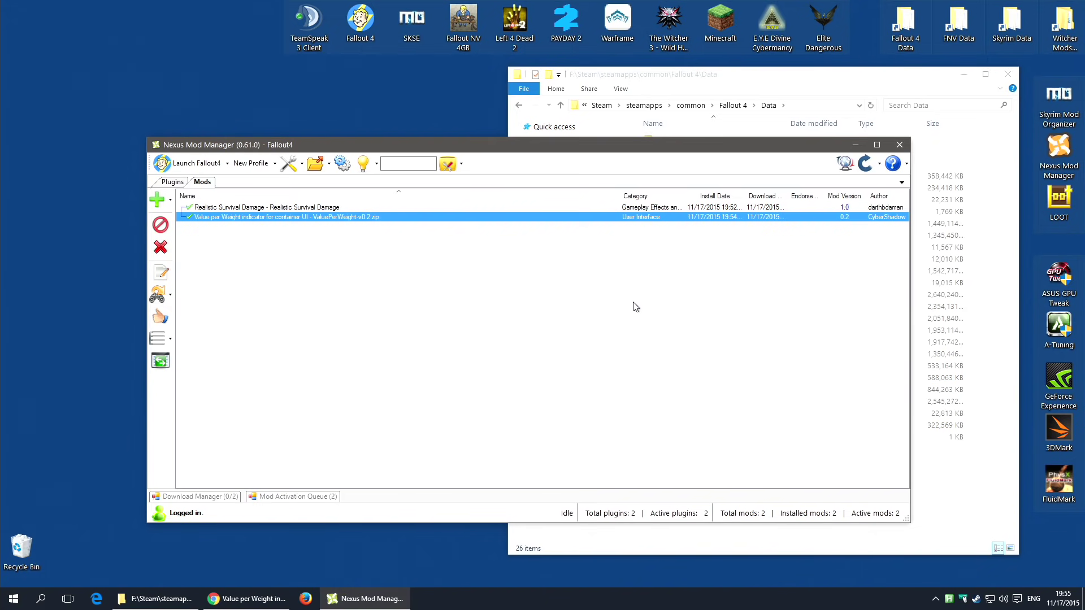
Step: In Chrome, manually download the No more cash register sound main file from EU - Kent Premium and place the archive on the desktop
key("alt+Tab")
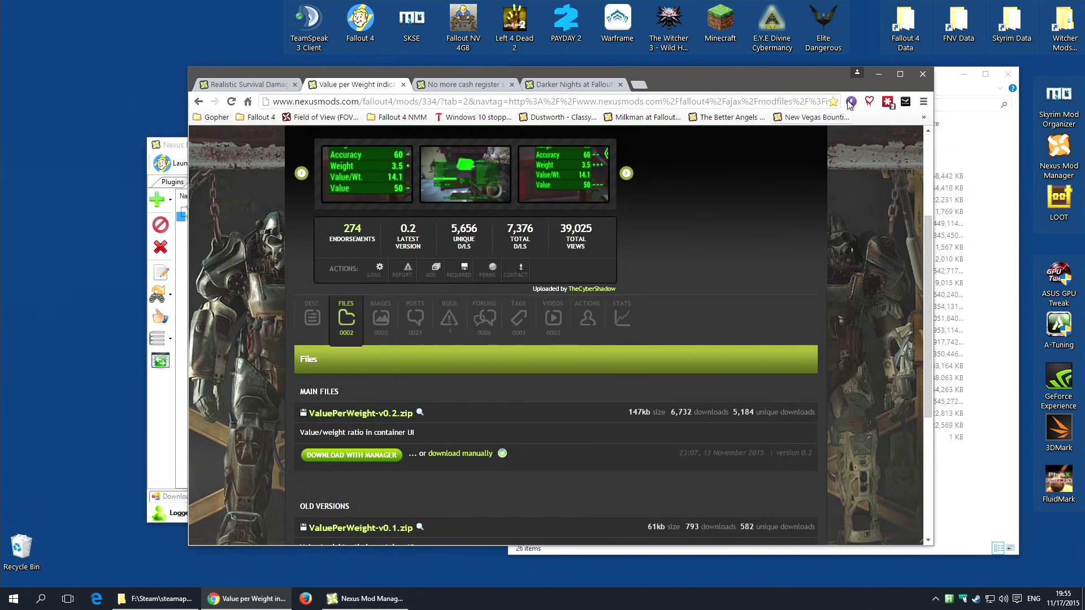
left_click(878, 74)
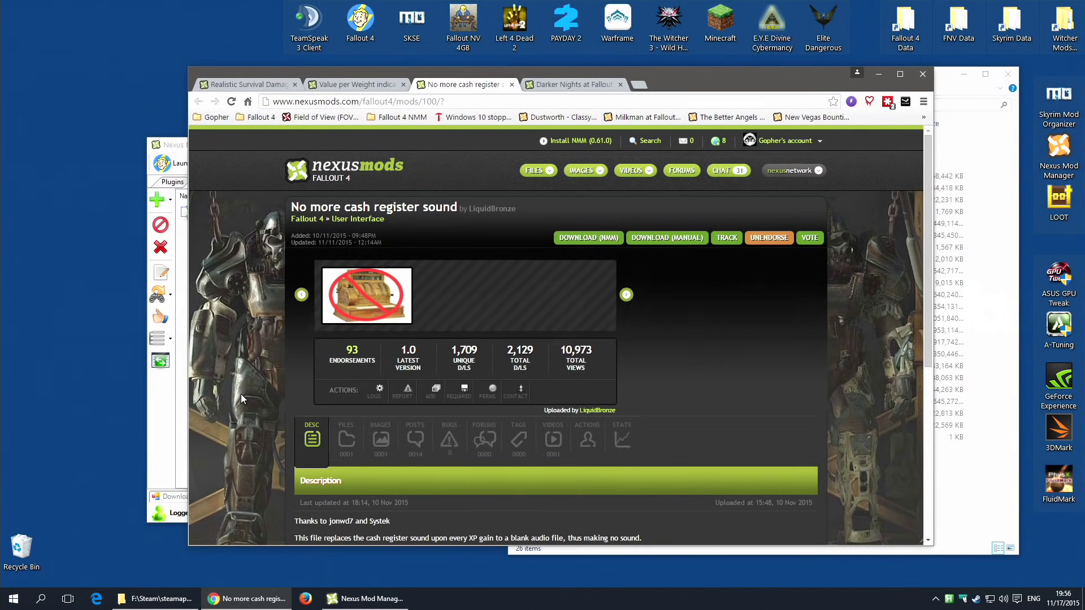
left_click(346, 439)
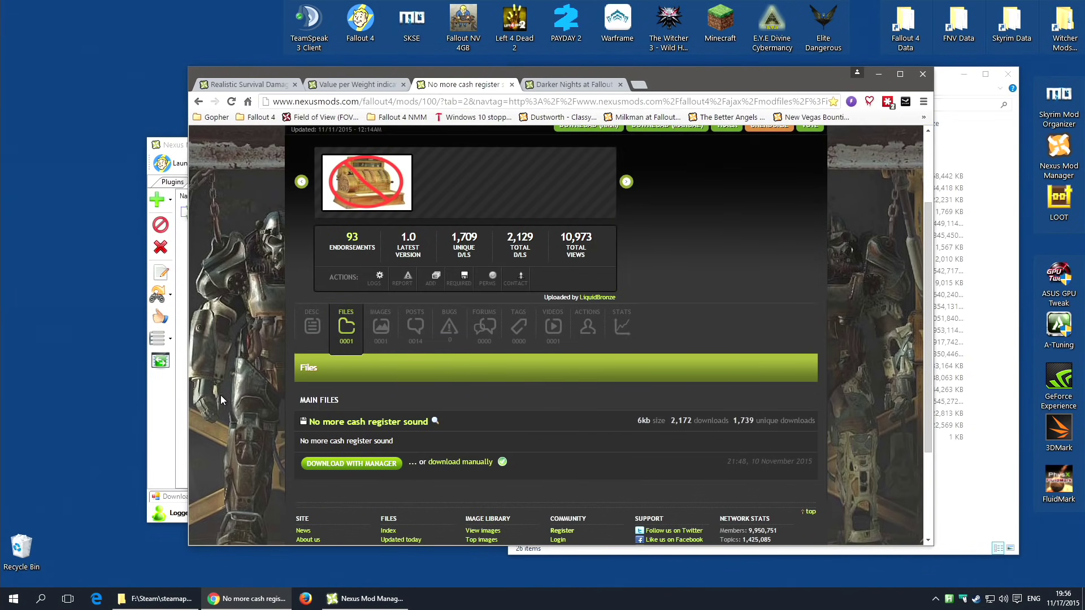
scroll(206, 354, "up", 3)
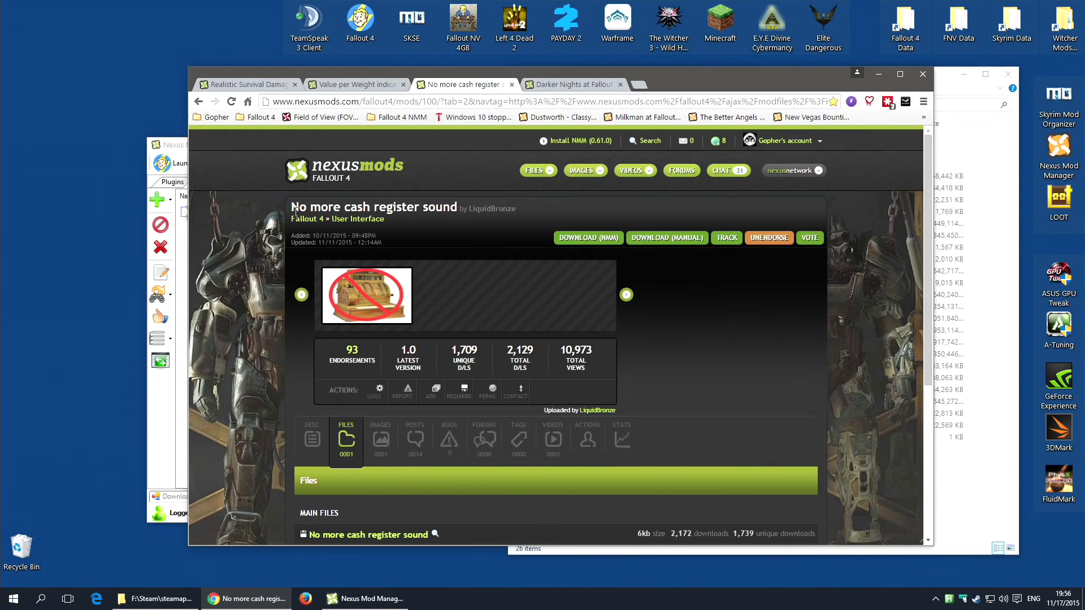
scroll(786, 351, "down", 2)
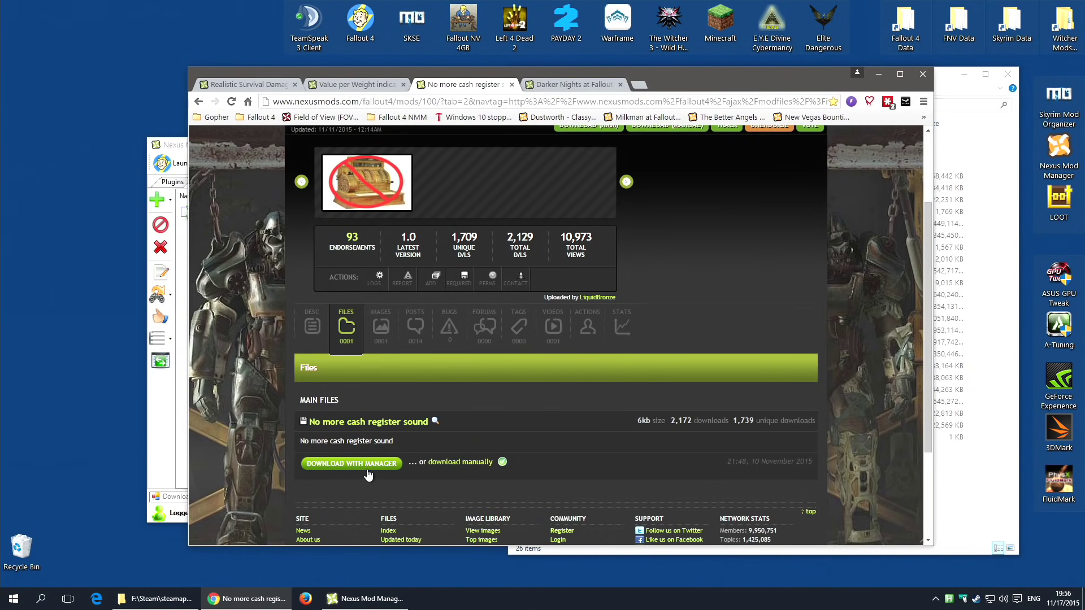
left_click(468, 463)
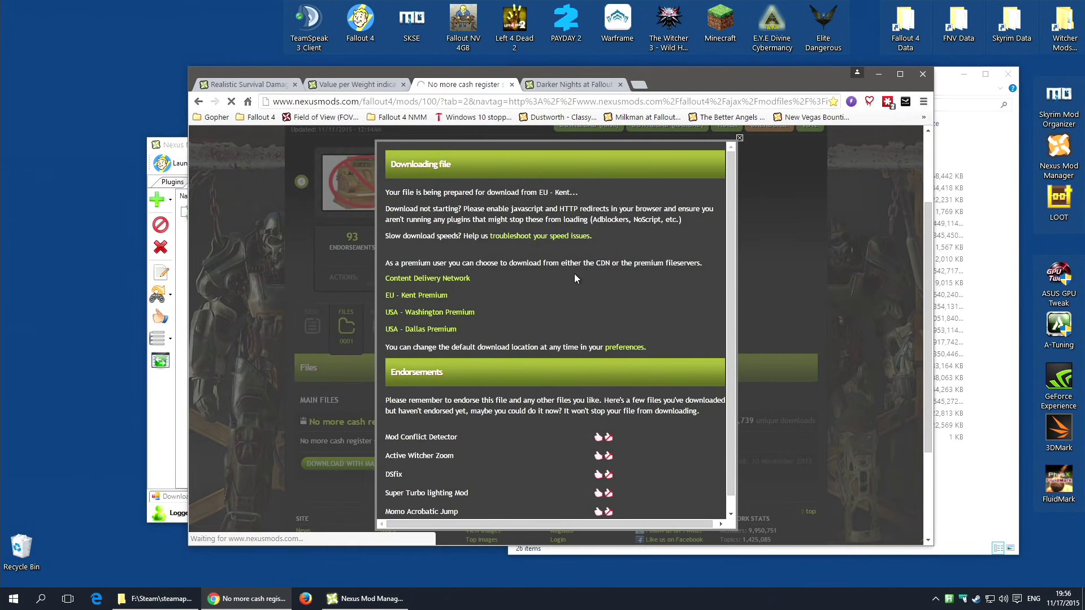
left_click(431, 295)
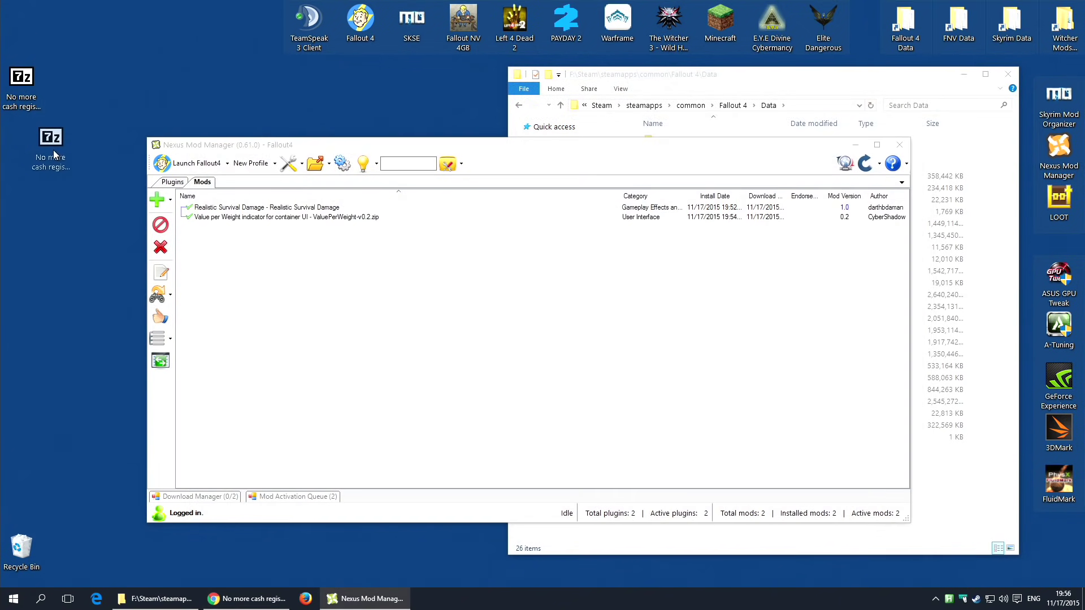
left_click_drag(55, 153, 60, 194)
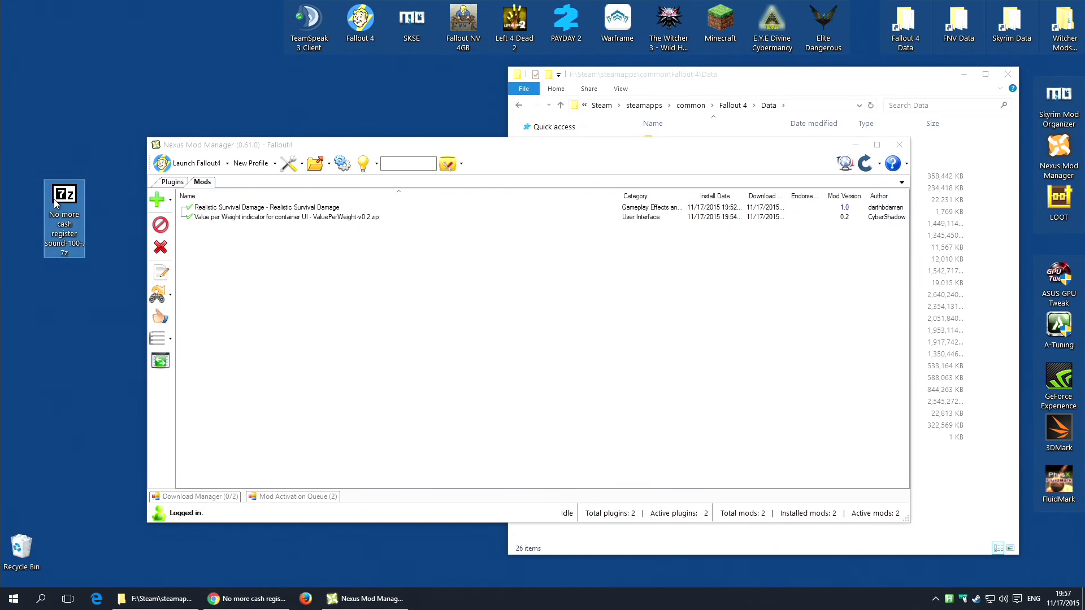
Step: Add the No more cash register sound-100-.7z archive from the Desktop to Nexus Mod Manager as a mod from file
left_click(158, 203)
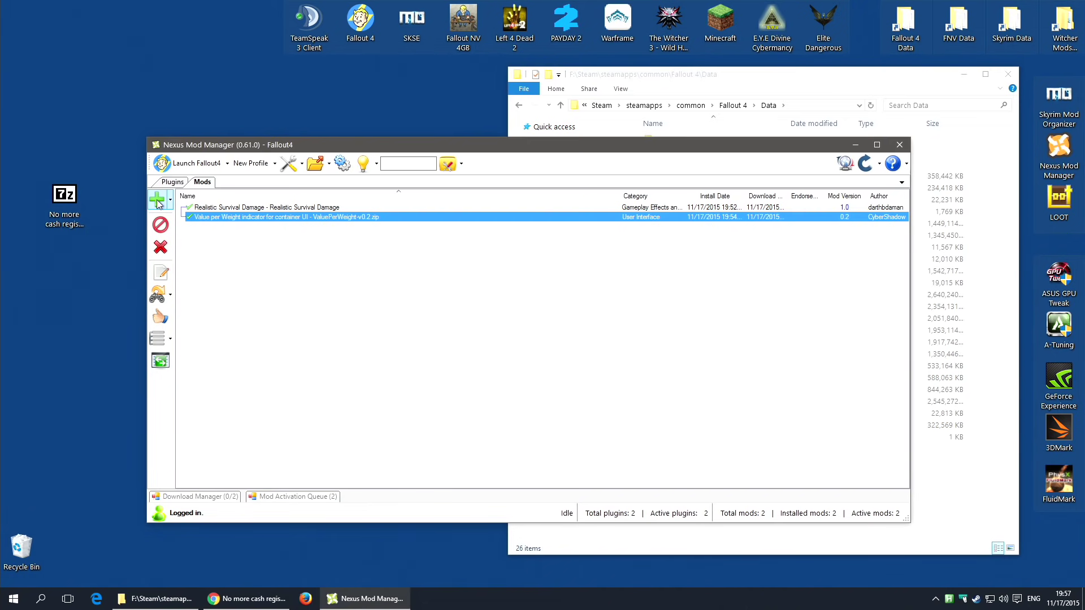
left_click(158, 202)
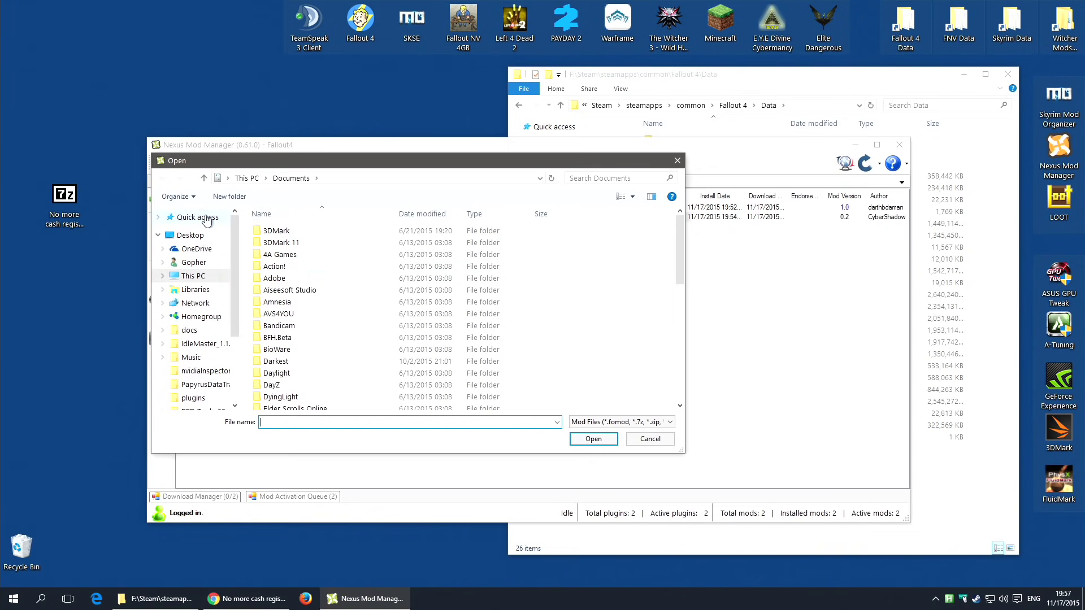
left_click(190, 237)
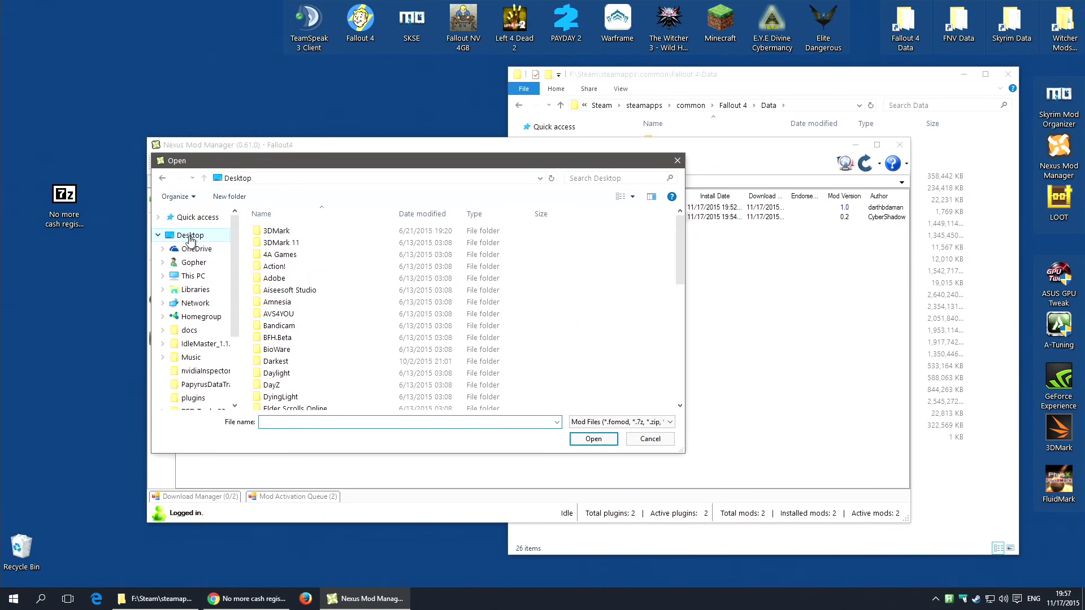
scroll(681, 279, "down", 3)
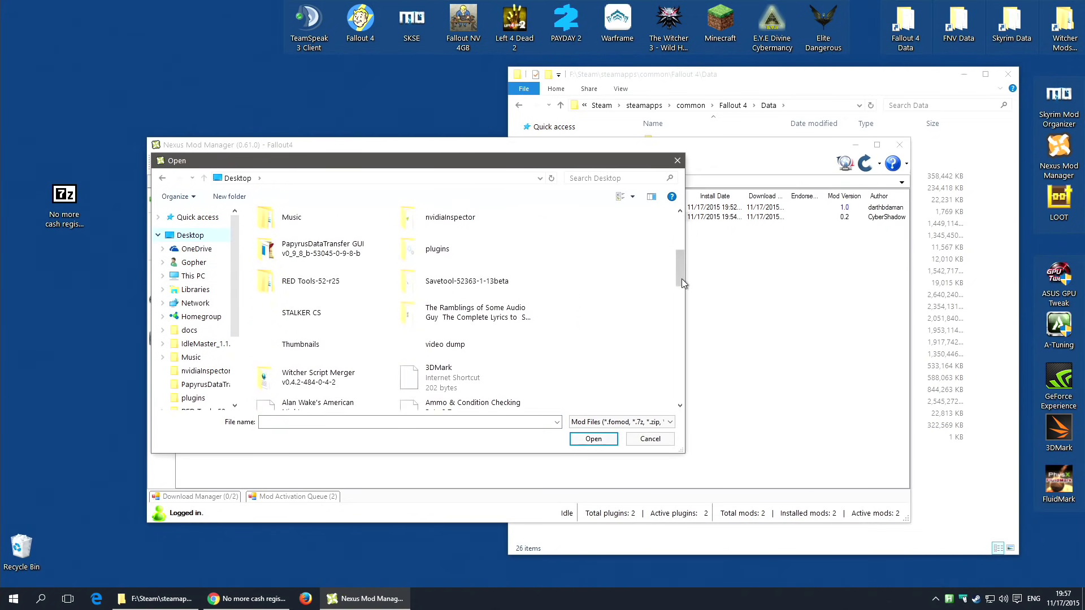
scroll(681, 279, "down", 10)
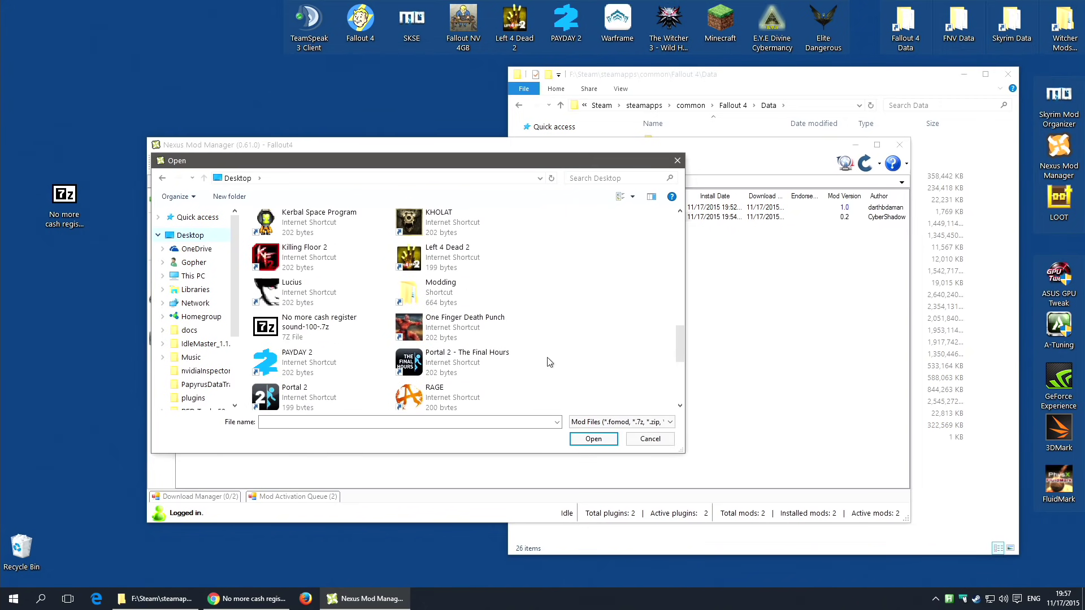
double_click(305, 333)
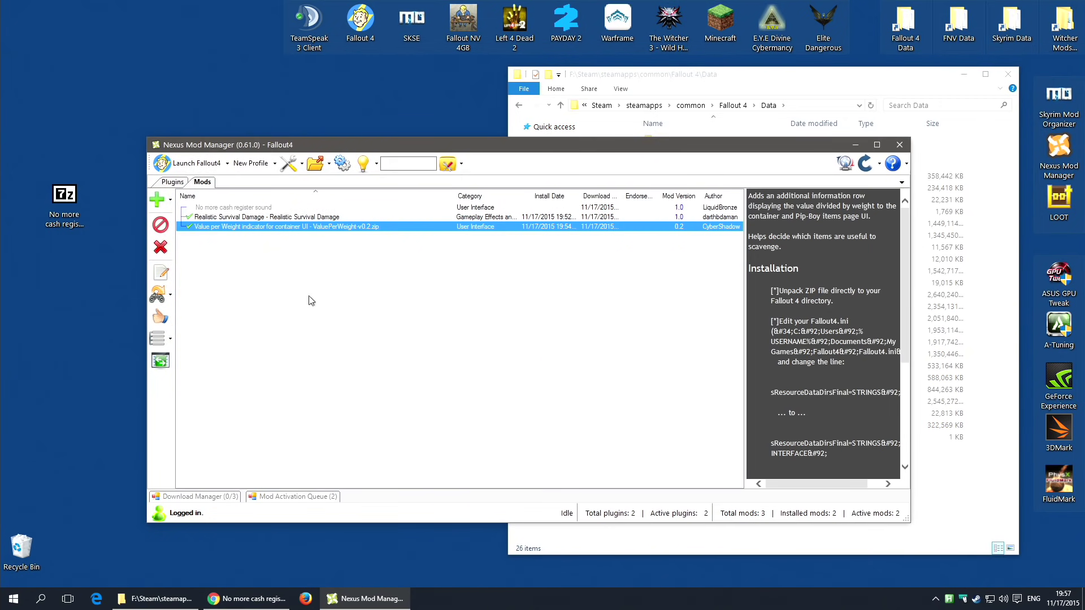
Step: Delete the No more cash register sound mod from the mod list
left_click(252, 209)
left_click(161, 247)
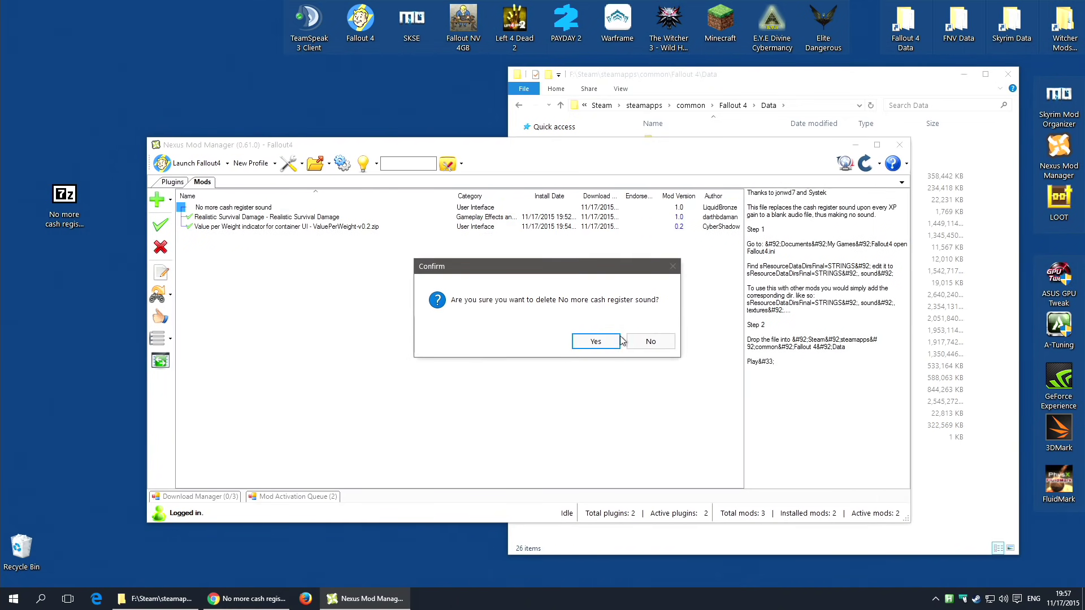
left_click(596, 341)
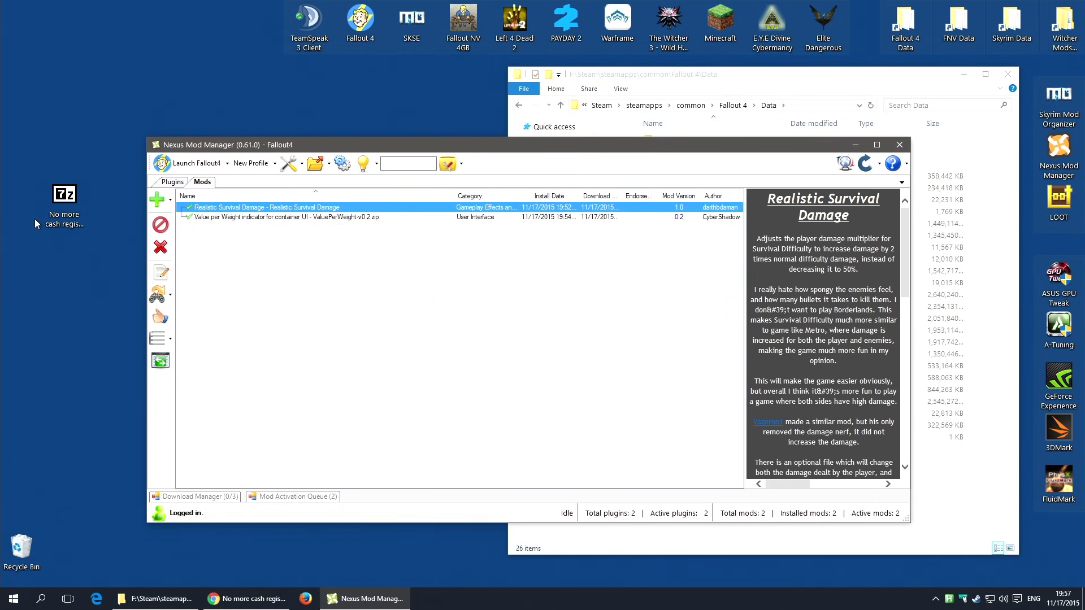
Step: Drop the cash register sound archive from the desktop into the mod list and activate the mod with the Data folder in view
left_click(55, 204)
left_click(251, 302)
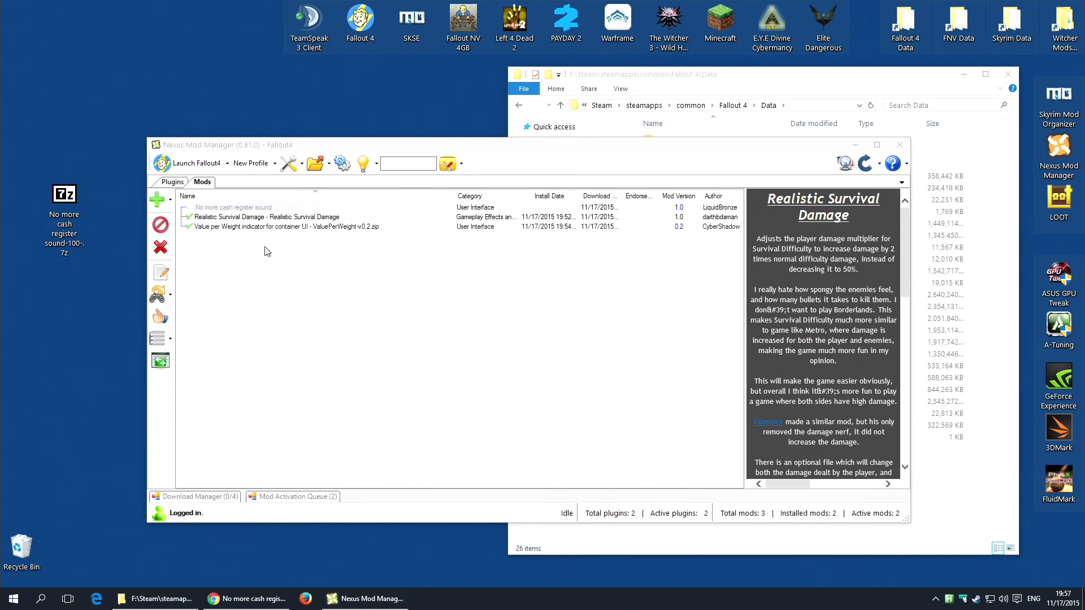
left_click(228, 207)
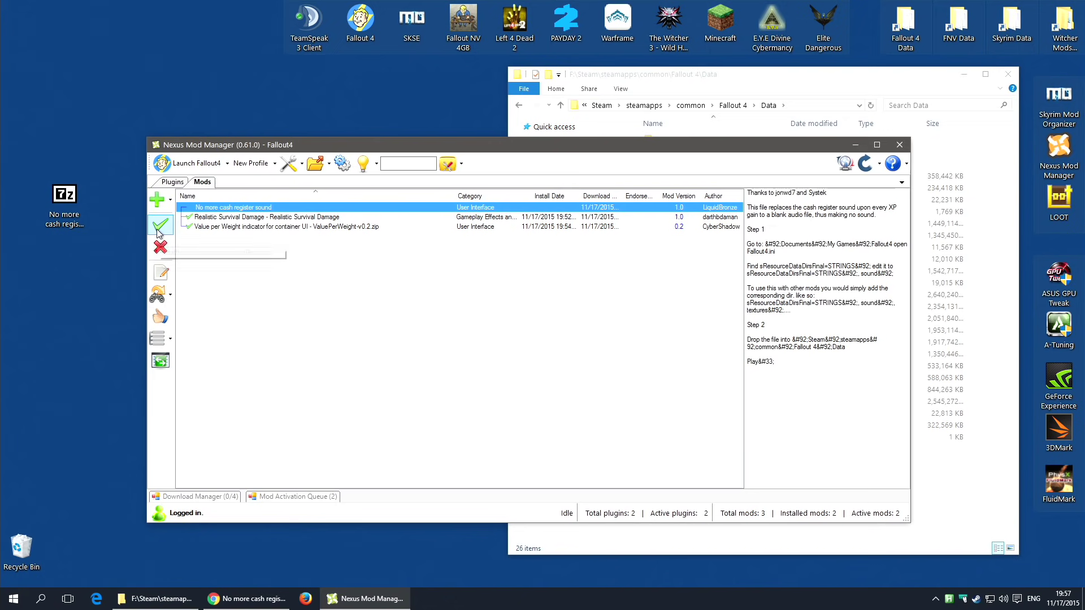
left_click_drag(591, 148, 568, 185)
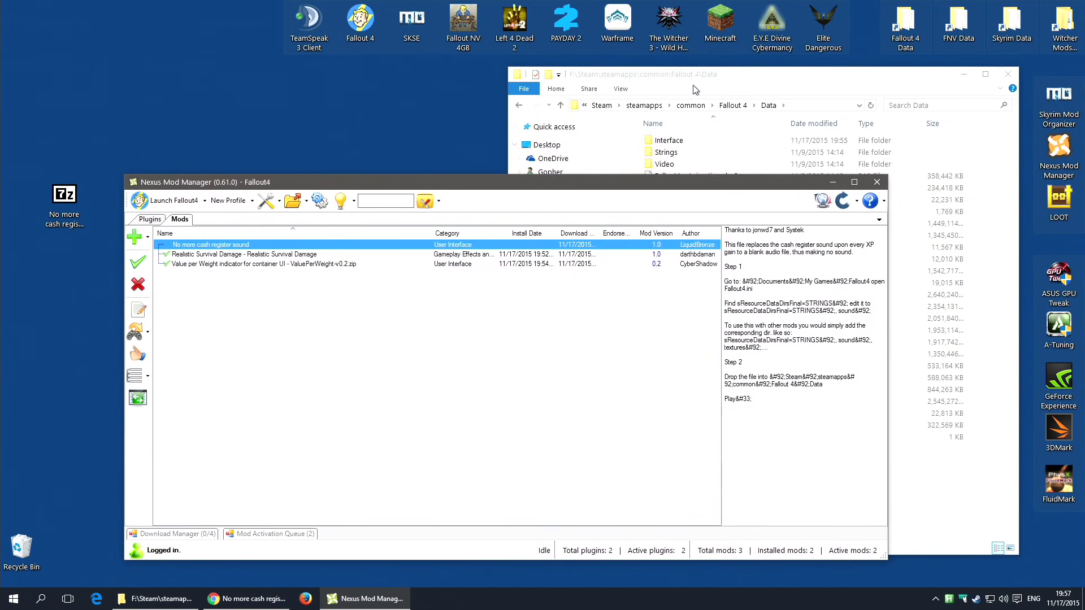
left_click_drag(695, 89, 755, 43)
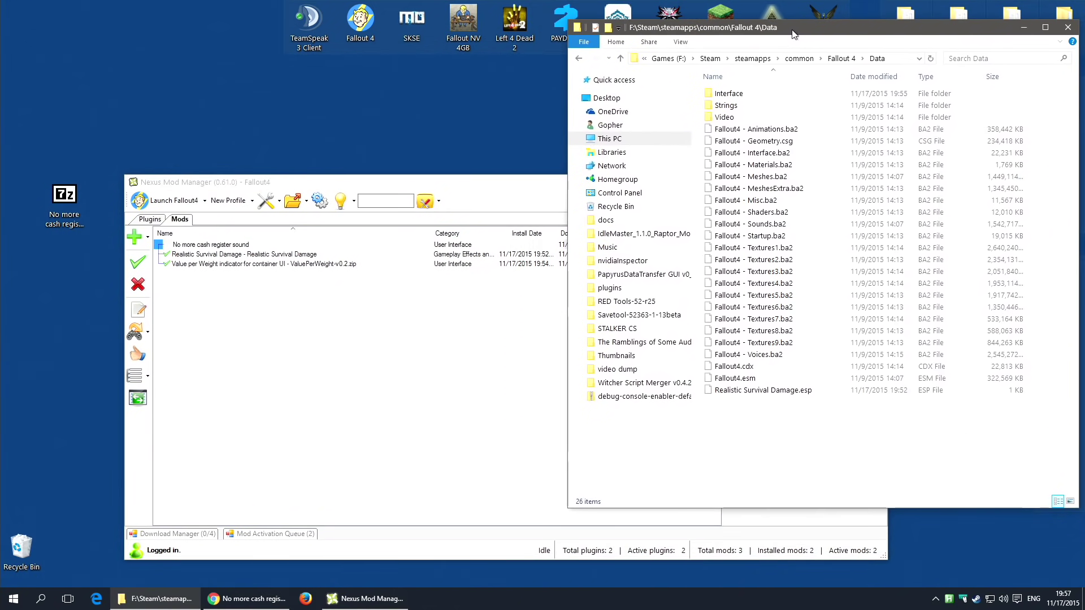
left_click(421, 187)
left_click(137, 263)
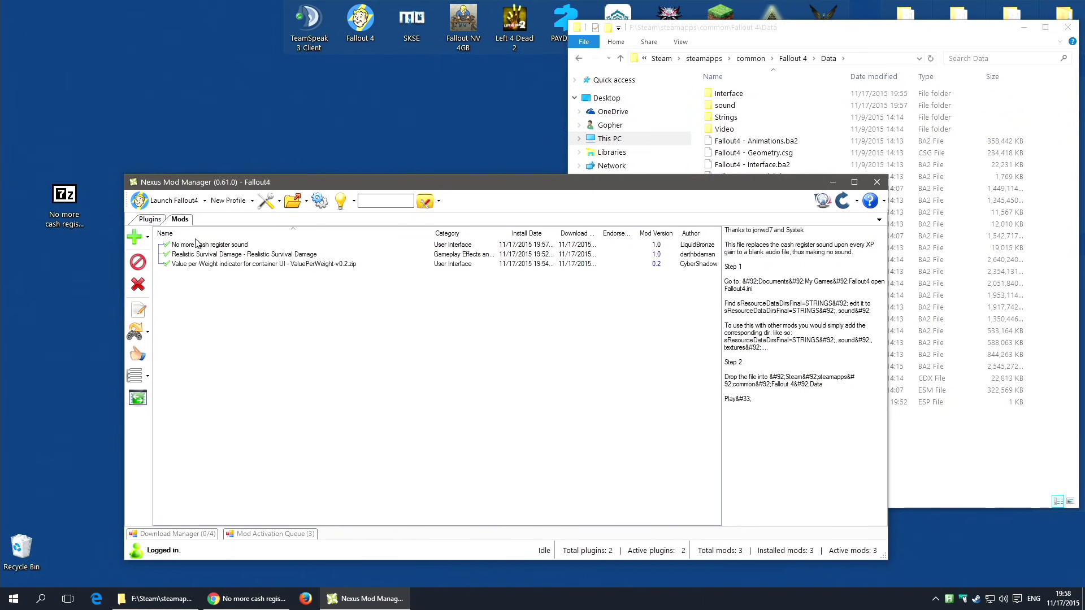
Step: Check the plugin list for entries from the cash register sound mod and return to the mod list
left_click(158, 220)
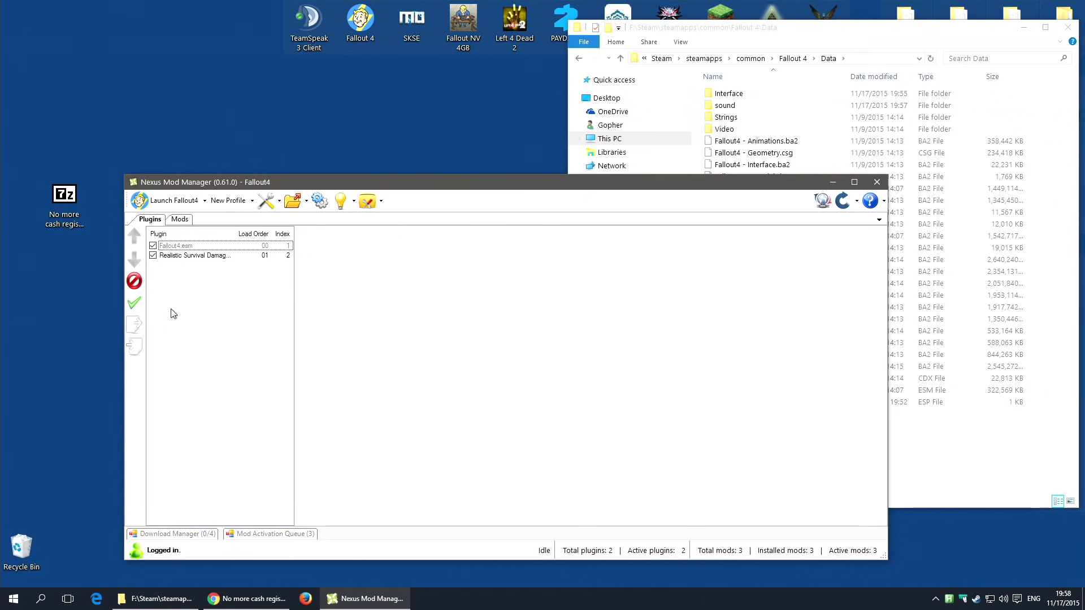
left_click(180, 220)
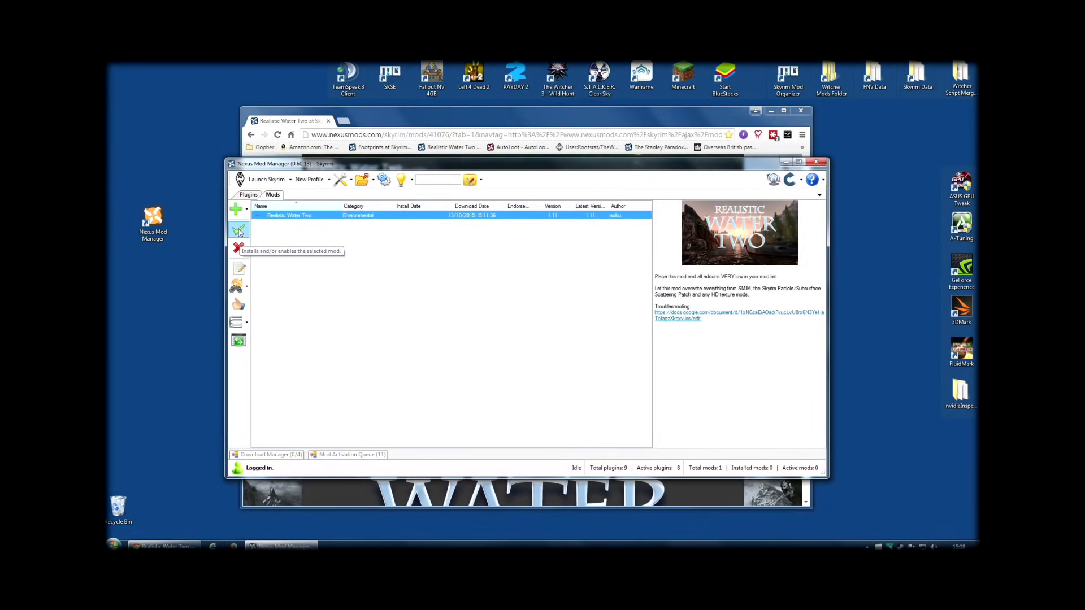
Step: Activate the Realistic Water Two mod for Skyrim and choose the Medium resolution in its installer options
left_click(238, 231)
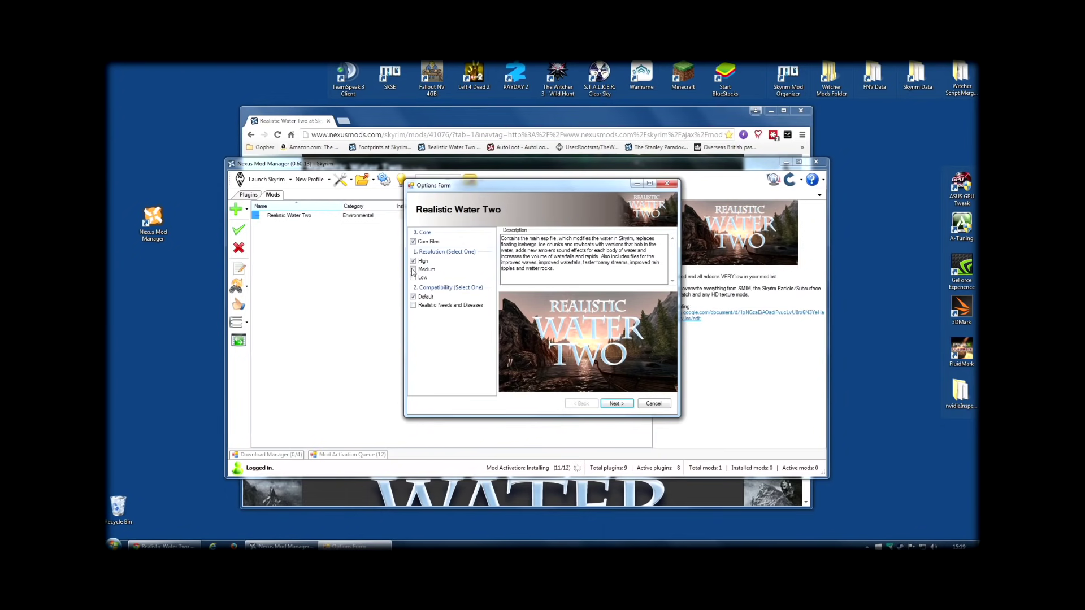
left_click(412, 270)
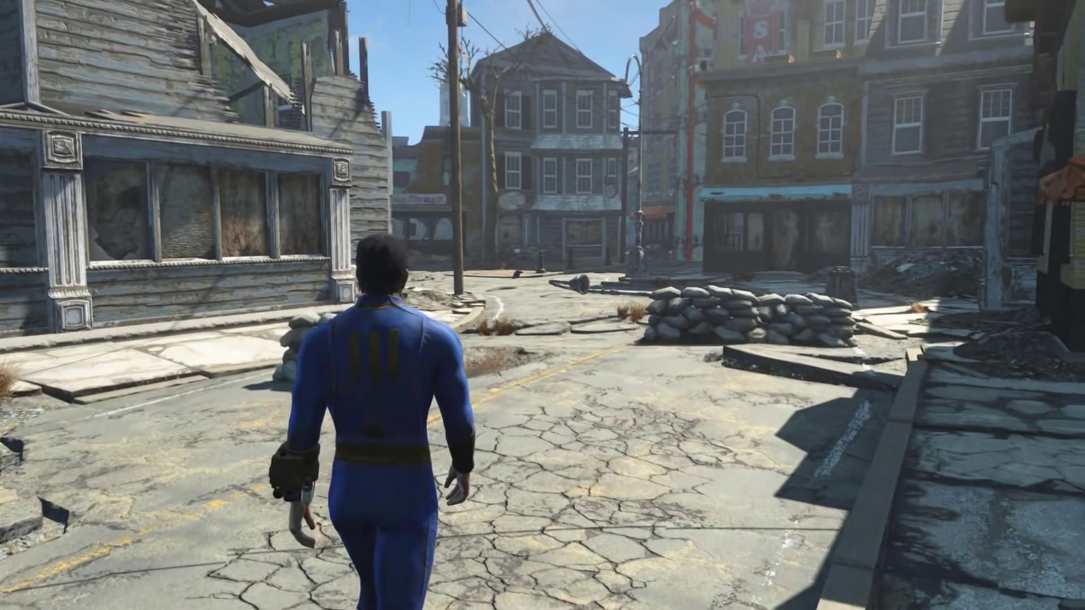
key("w")
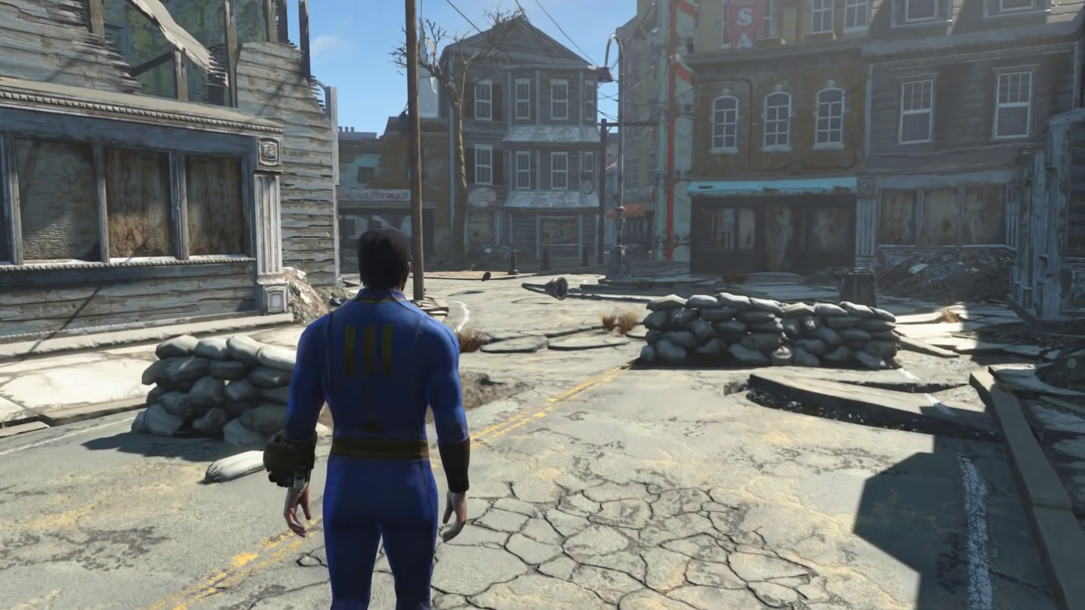